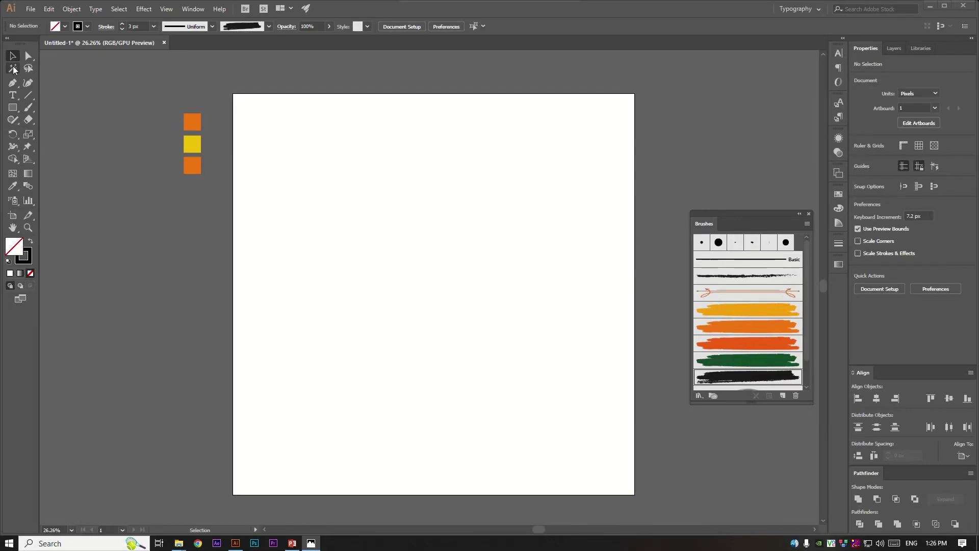
Brush a black headline bar, then pen an S-curve hanging from it with a loop and tail.
drag(537, 252, 536, 245)
drag(449, 245, 449, 223)
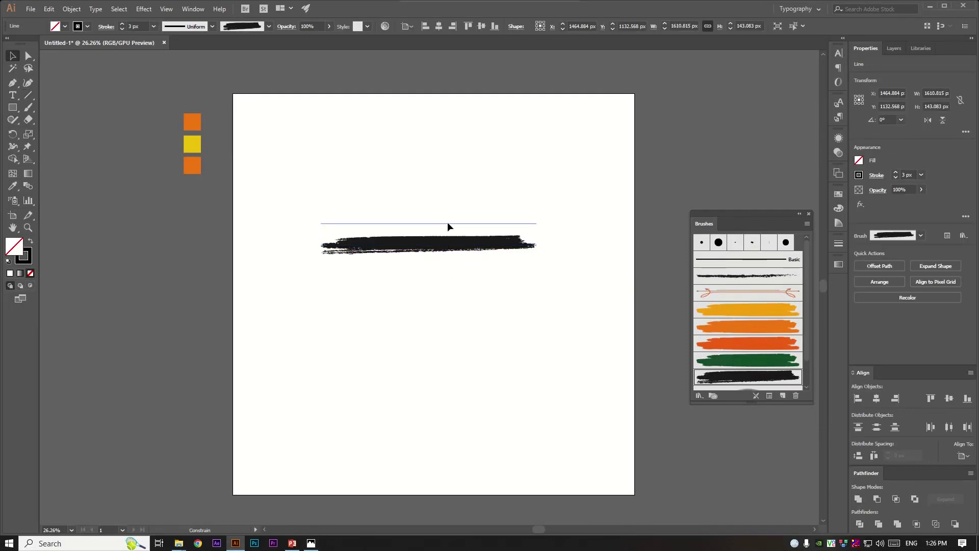
key(p)
click(418, 221)
click(417, 264)
drag(364, 254, 340, 269)
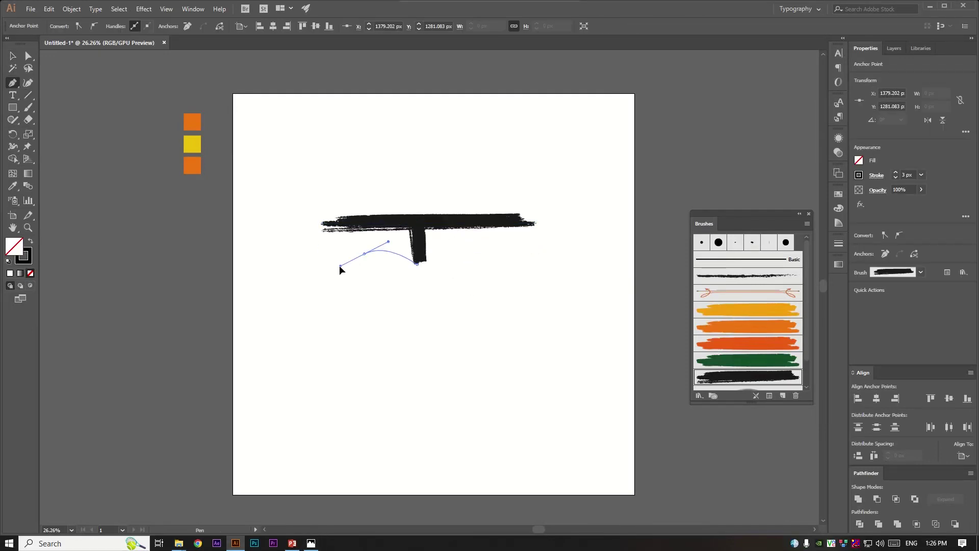
drag(399, 333, 409, 334)
mouse_move(423, 375)
mouse_down()
mouse_move(338, 416)
mouse_move(364, 385)
mouse_up()
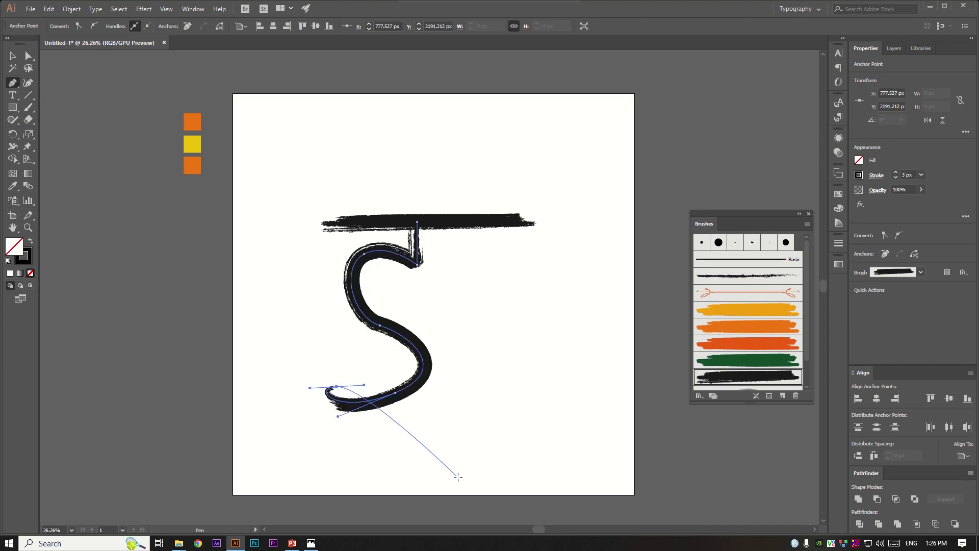
drag(552, 475, 551, 474)
ctrl+click(363, 259)
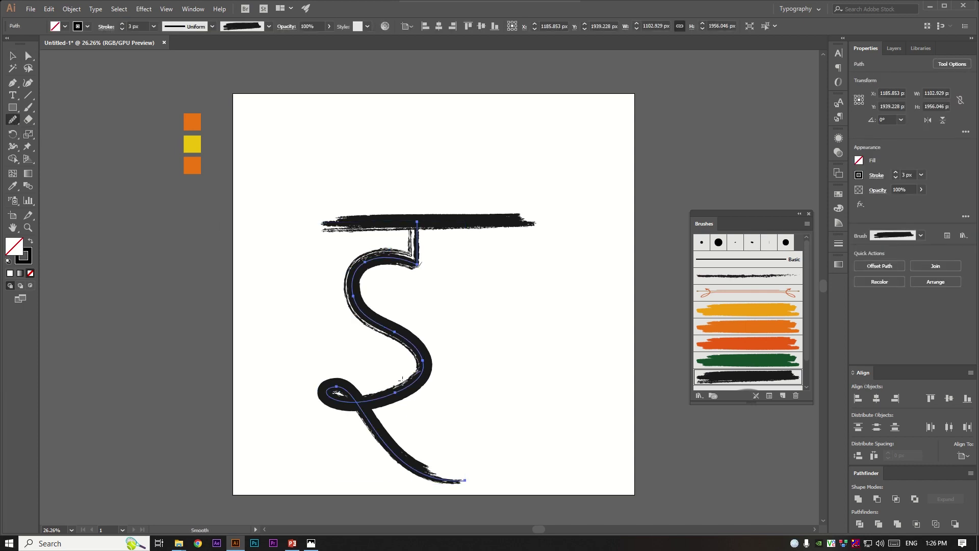
Smooth the S-curve and move the S letter up under the headline bar.
drag(417, 262, 431, 277)
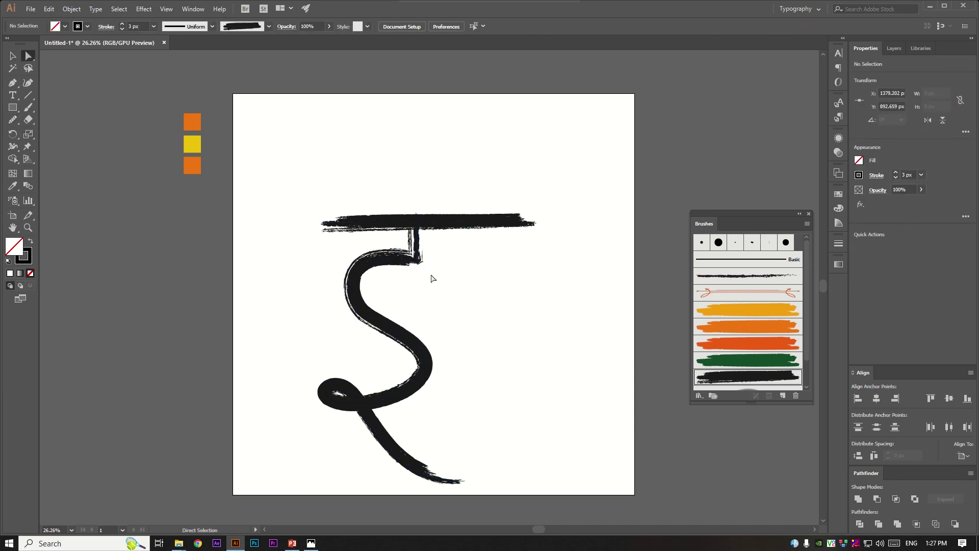
key(ctrl)
drag(357, 393, 360, 369)
click(501, 361)
Pen a second letter with a small curled loop dropping from the headline bar.
key(p)
mouse_move(498, 221)
mouse_down()
mouse_move(498, 266)
mouse_move(428, 284)
mouse_up()
click(498, 266)
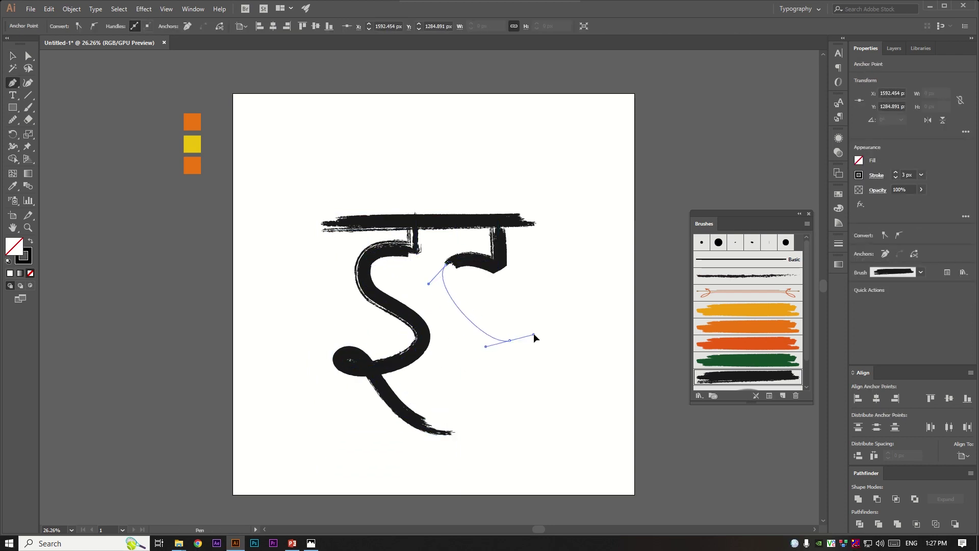
drag(534, 337, 543, 321)
drag(483, 333, 474, 361)
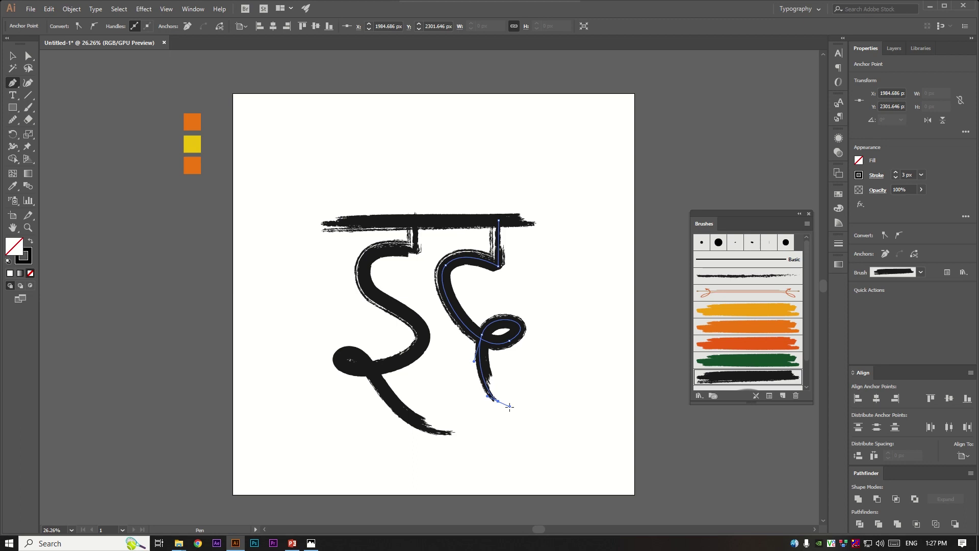
key(v)
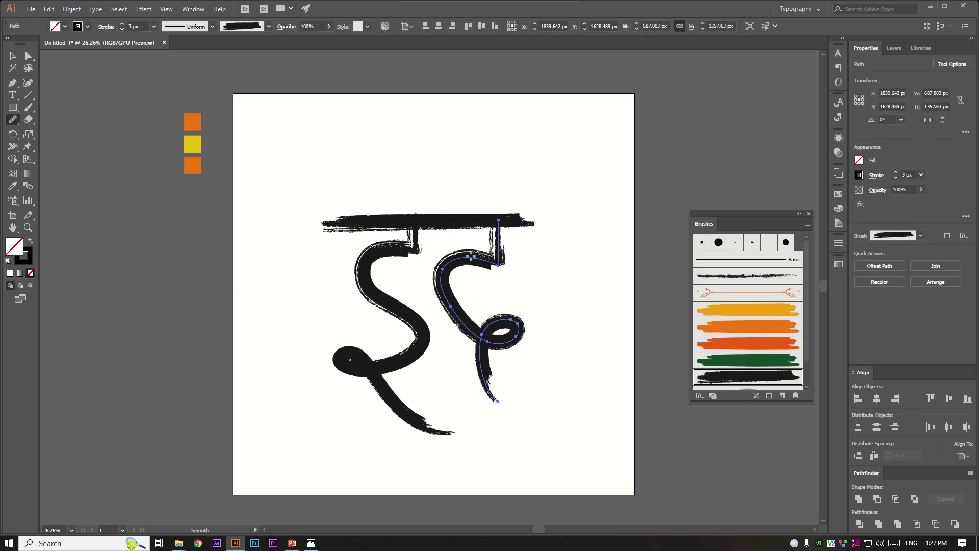
key(v)
click(533, 282)
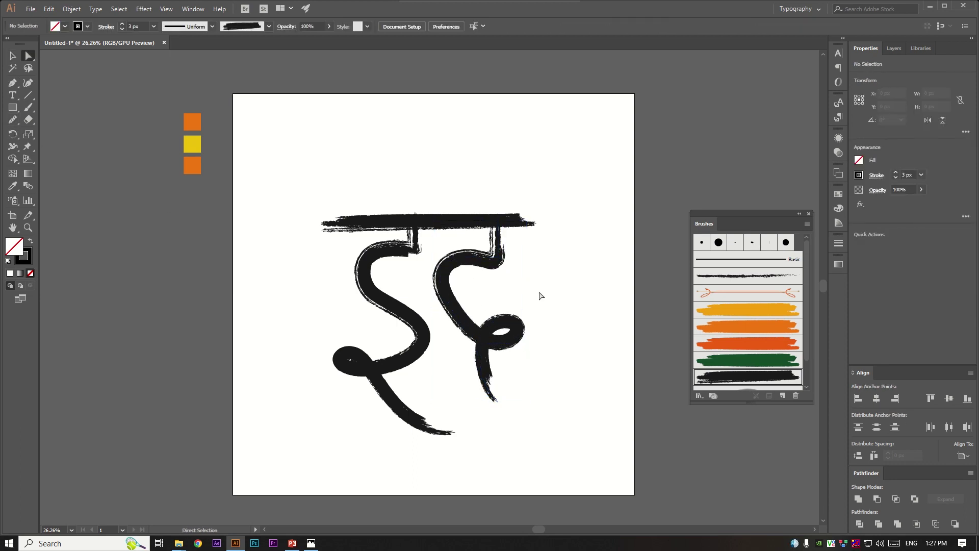
alt+scroll(446, 278, down, 1)
click(445, 297)
Shrink the right-hand letter and delete the left-hand letter.
drag(518, 393, 508, 376)
click(423, 345)
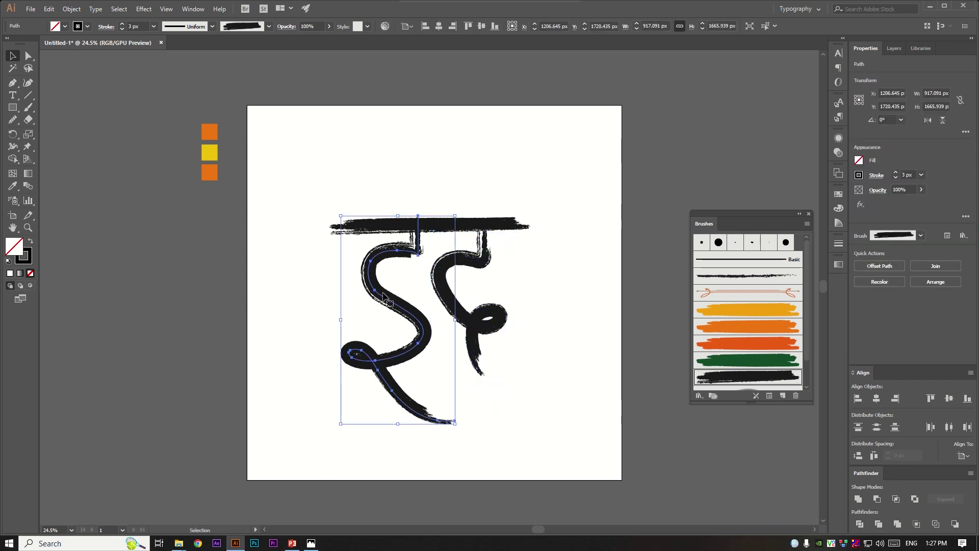
key(Delete)
Redraw the left letter from the bar, sweeping into a loop and long tail.
key(p)
click(410, 223)
click(409, 252)
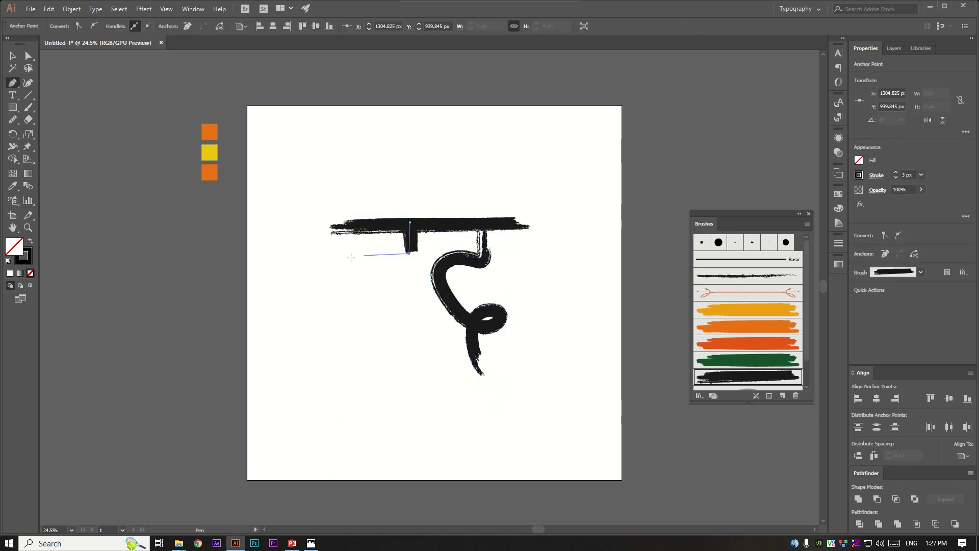
drag(284, 327, 282, 329)
drag(416, 308, 412, 330)
drag(282, 380, 280, 376)
drag(318, 349, 347, 351)
drag(484, 415, 500, 453)
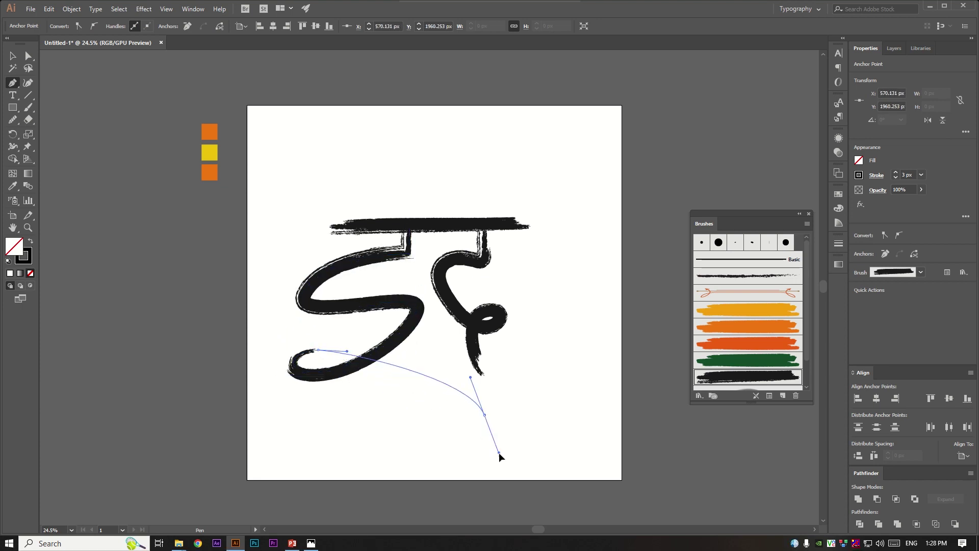
drag(347, 469, 303, 450)
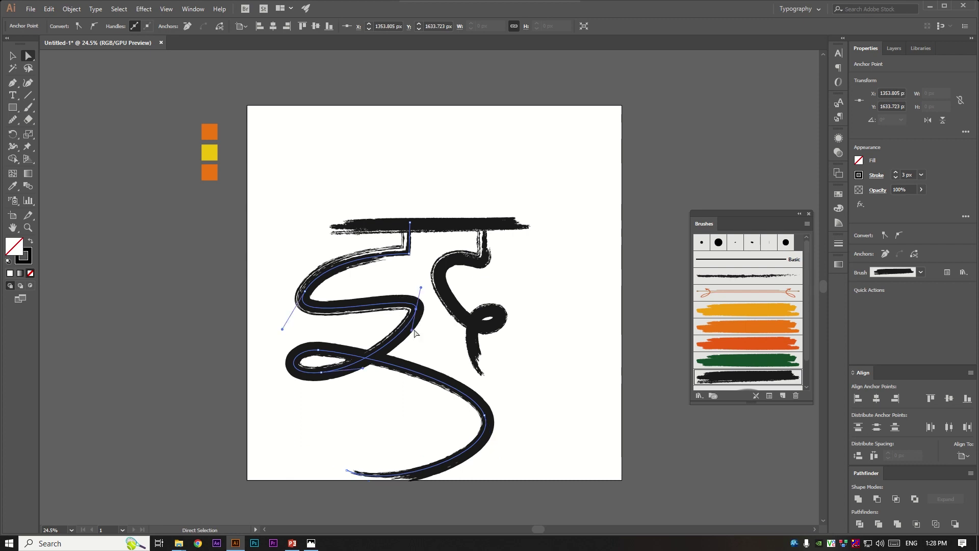
drag(489, 427, 464, 427)
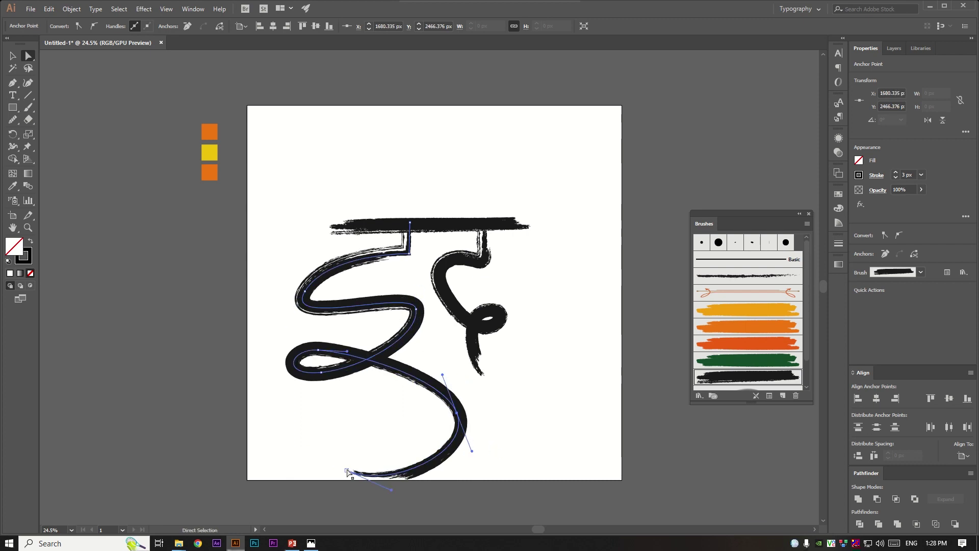
drag(347, 472, 333, 411)
drag(494, 311, 525, 361)
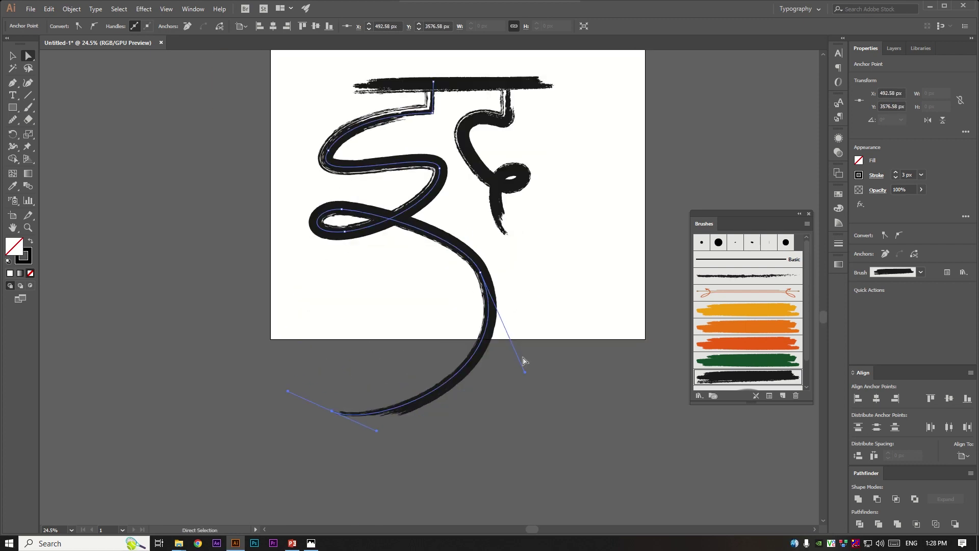
click(520, 306)
Replace the right letter's curve with a rounder curled stroke.
key(v)
scroll(516, 286, up, 2)
click(461, 250)
key(Delete)
key(p)
click(519, 163)
drag(520, 202, 512, 205)
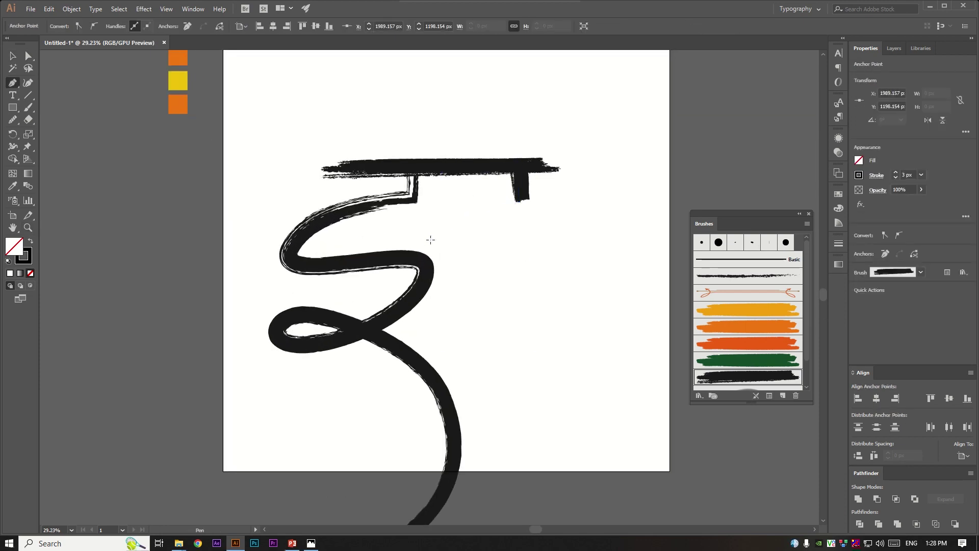
drag(433, 236, 408, 272)
drag(500, 248, 487, 252)
drag(517, 345, 512, 341)
Scale both letter paths down about their centre.
key(v)
shift+click(438, 284)
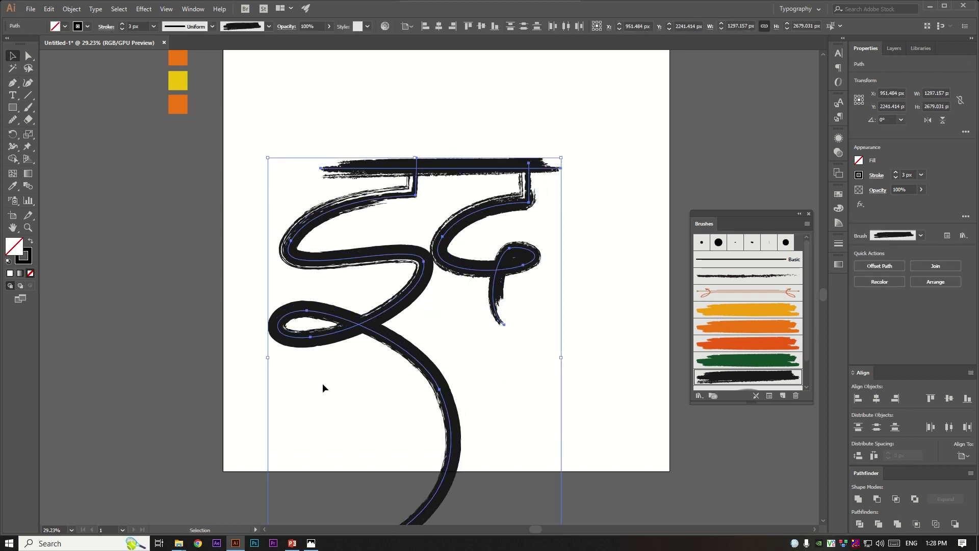
drag(268, 157, 297, 201)
click(415, 339)
scroll(416, 339, down, 2)
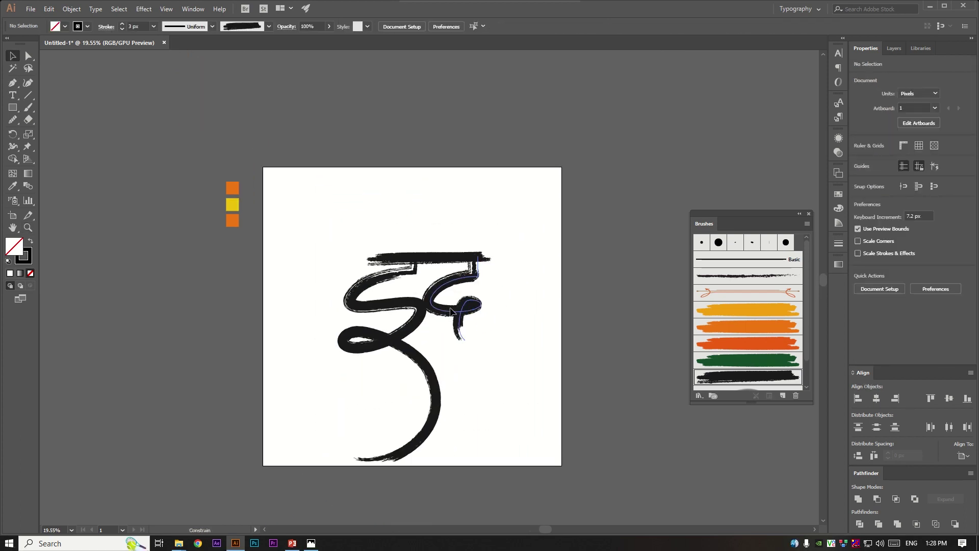
Shift the headline bar right and add an open circular arc above it.
key(a)
drag(490, 258, 509, 260)
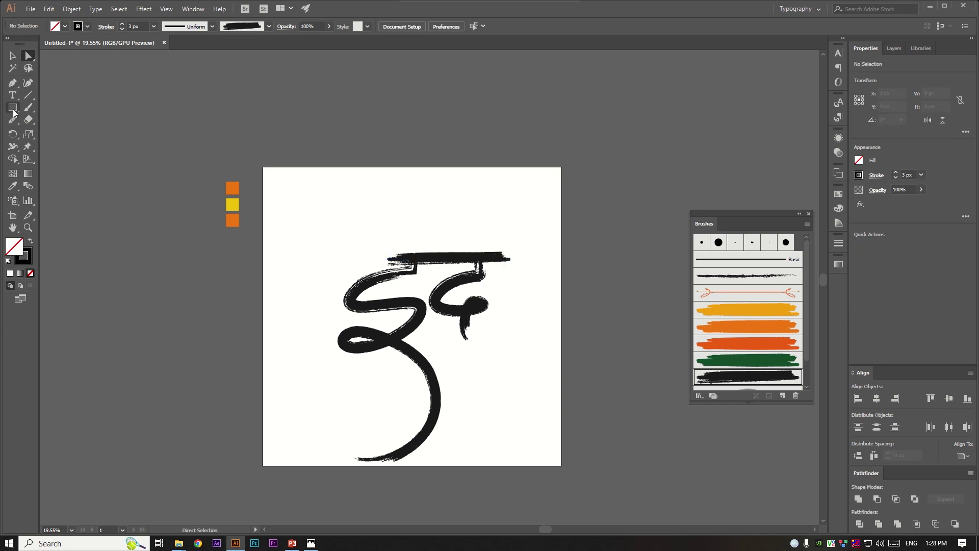
drag(421, 210, 455, 260)
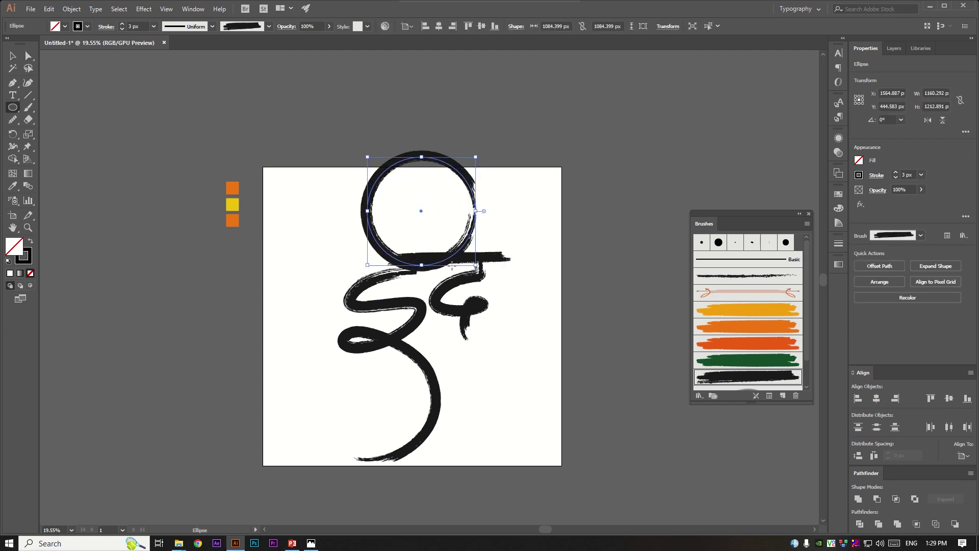
drag(473, 211, 477, 188)
key(v)
click(518, 223)
Lengthen the headline bar leftward and shrink all the lettering slightly.
key(a)
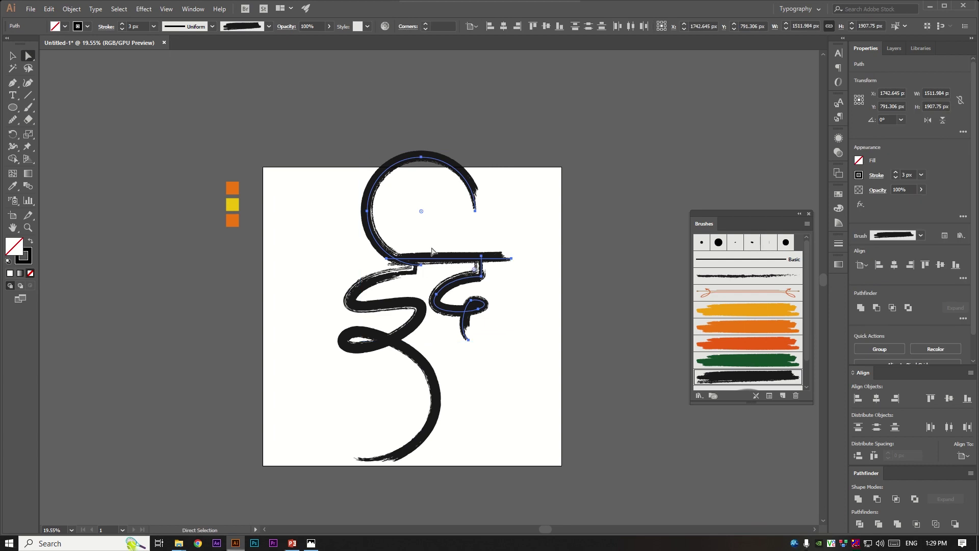
click(387, 259)
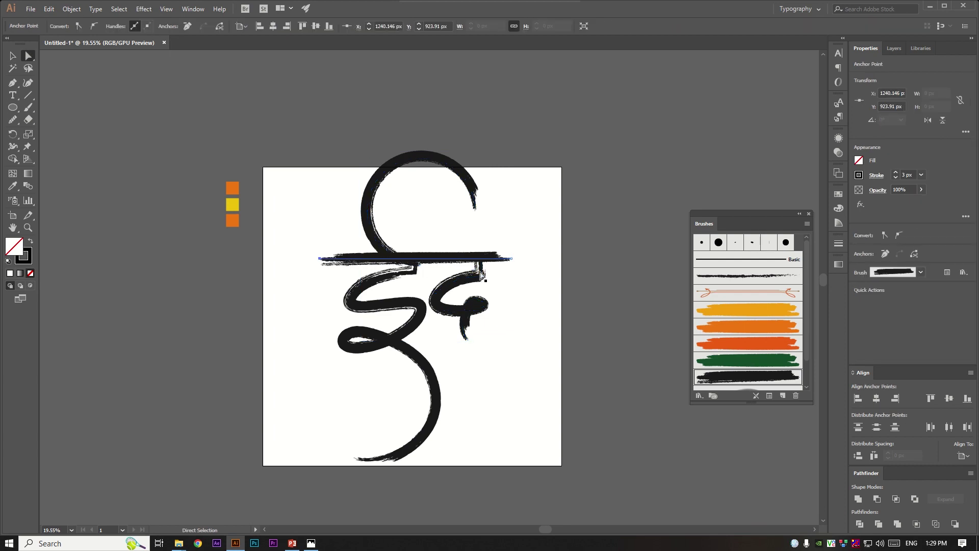
key(v)
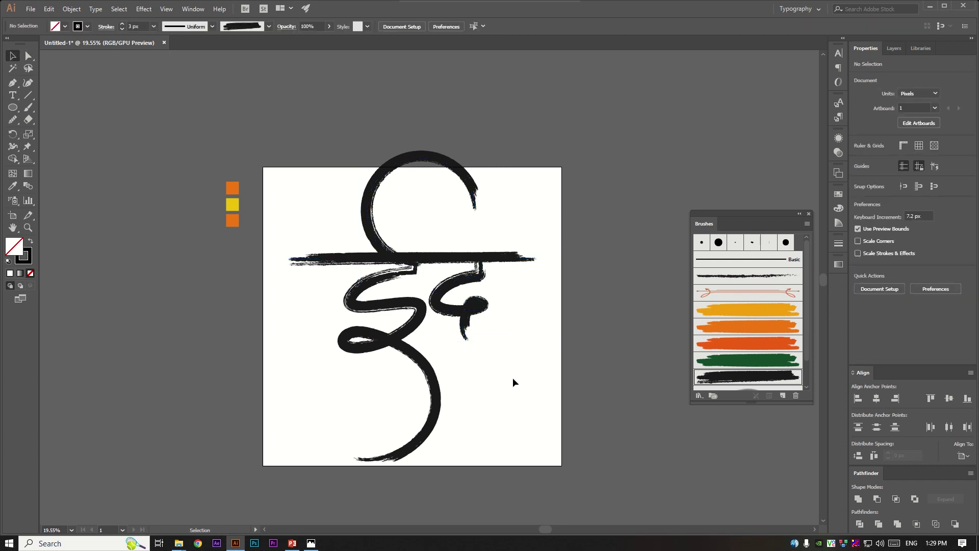
key(ctrl+a)
drag(537, 306, 518, 314)
click(543, 331)
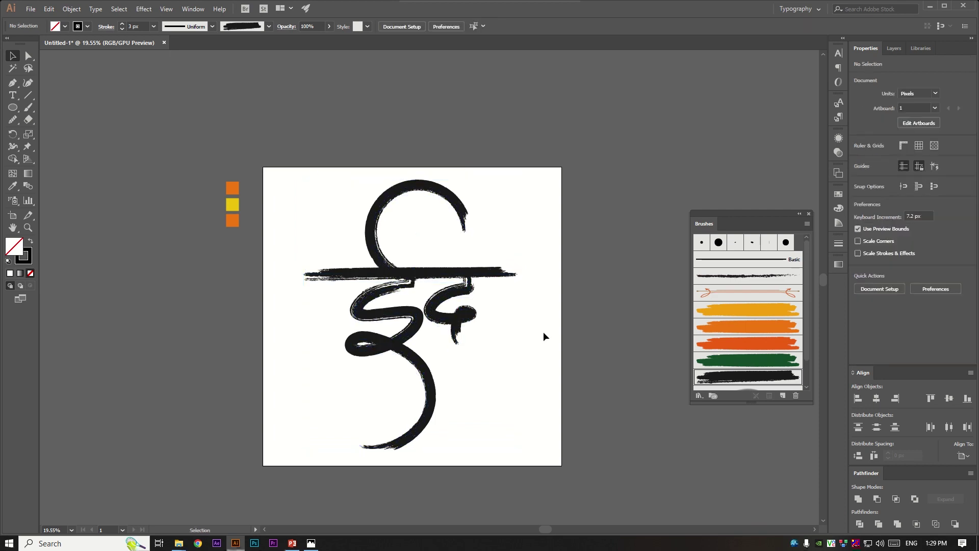
Group all the lettering and move it to the right of the artboard.
key(ctrl+a)
key(ctrl+g)
drag(377, 299, 645, 309)
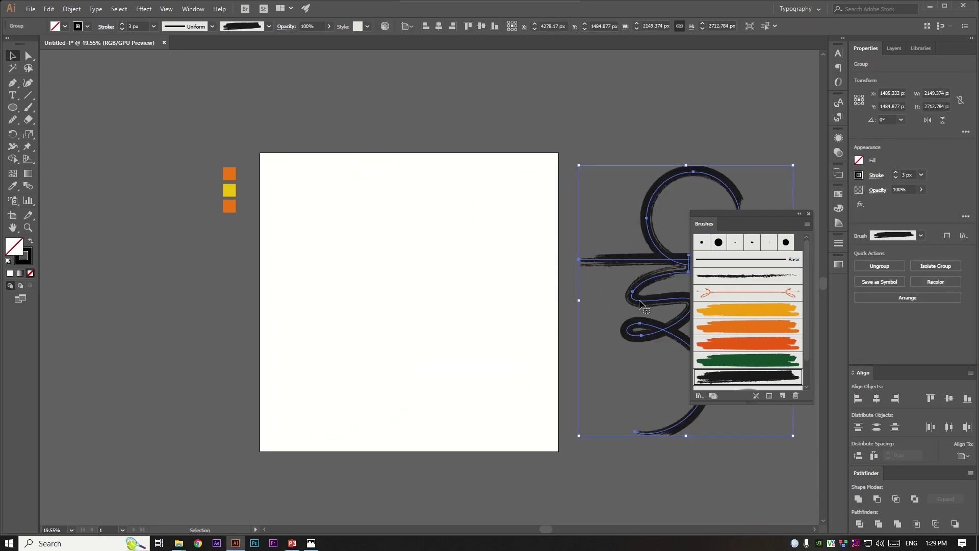
Deselect the lettering and reset the stroke to the Basic brush.
key(ctrl+shift+a)
click(239, 27)
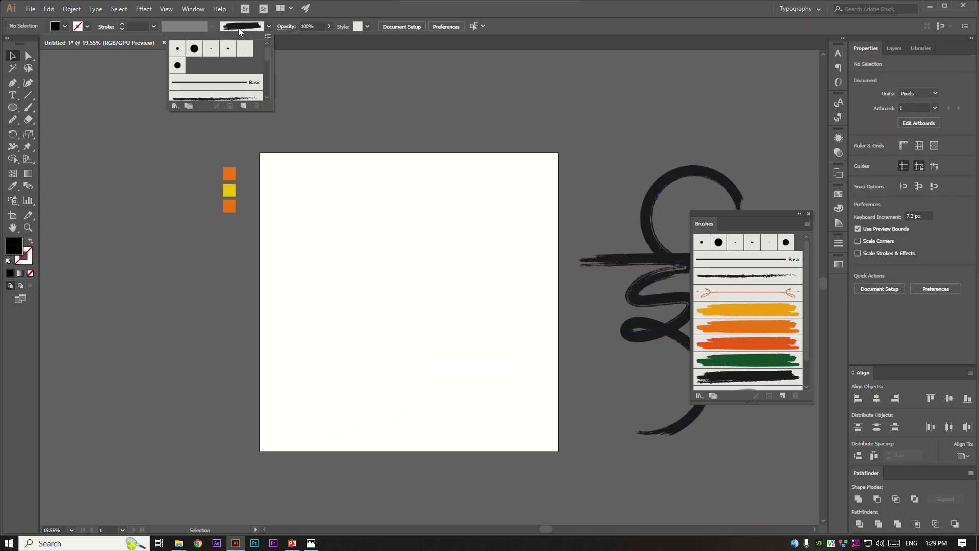
click(13, 107)
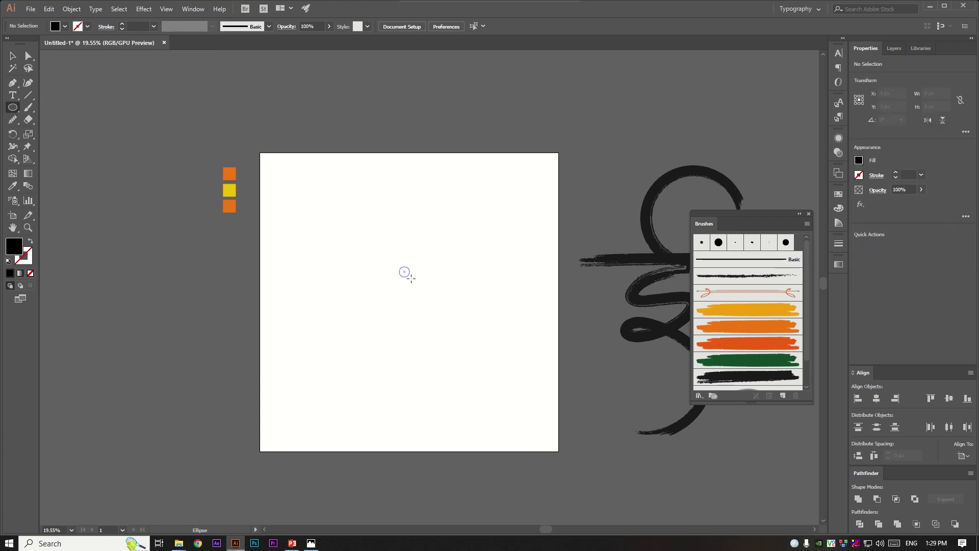
Draw a circle in the middle of the artboard and fill it dark red.
drag(405, 274, 437, 305)
scroll(405, 271, up, 2)
key(v)
drag(478, 209, 464, 222)
double_click(14, 246)
click(529, 416)
click(644, 328)
Add an enlarged copy of the circle with an orange brush stroke.
key(a)
mouse_move(465, 223)
mouse_down()
mouse_move(472, 216)
mouse_move(489, 264)
mouse_move(505, 262)
mouse_up()
click(753, 316)
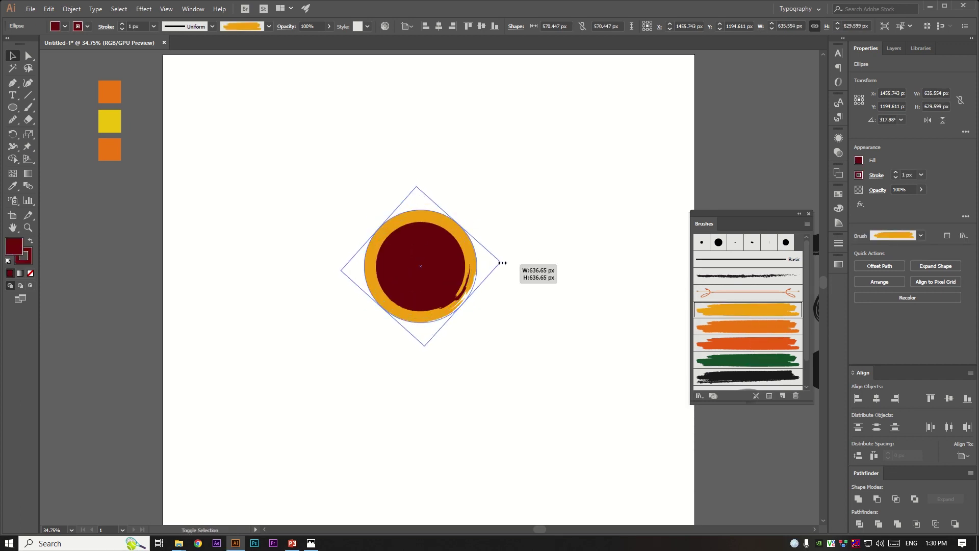
click(748, 326)
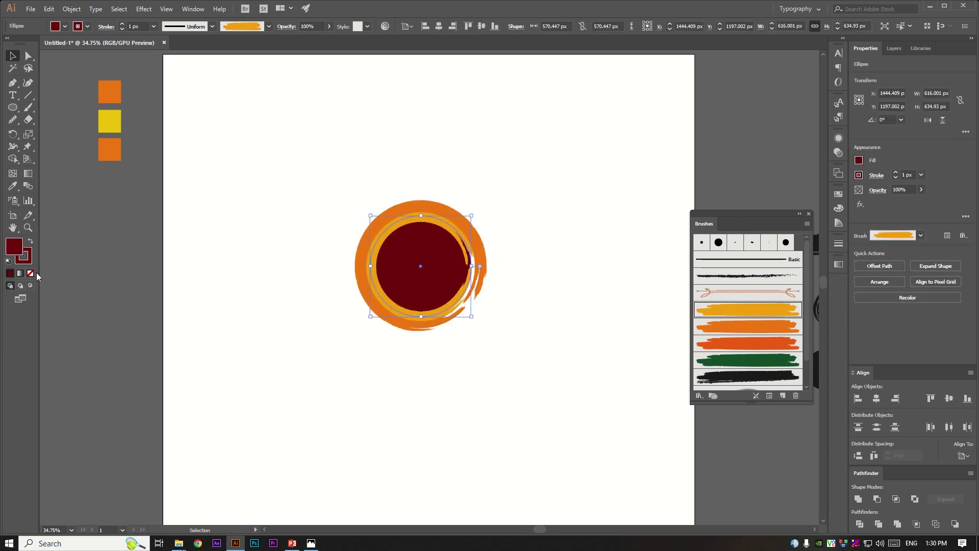
Resize the outer ring and give it the red-orange brush.
click(420, 262)
click(479, 241)
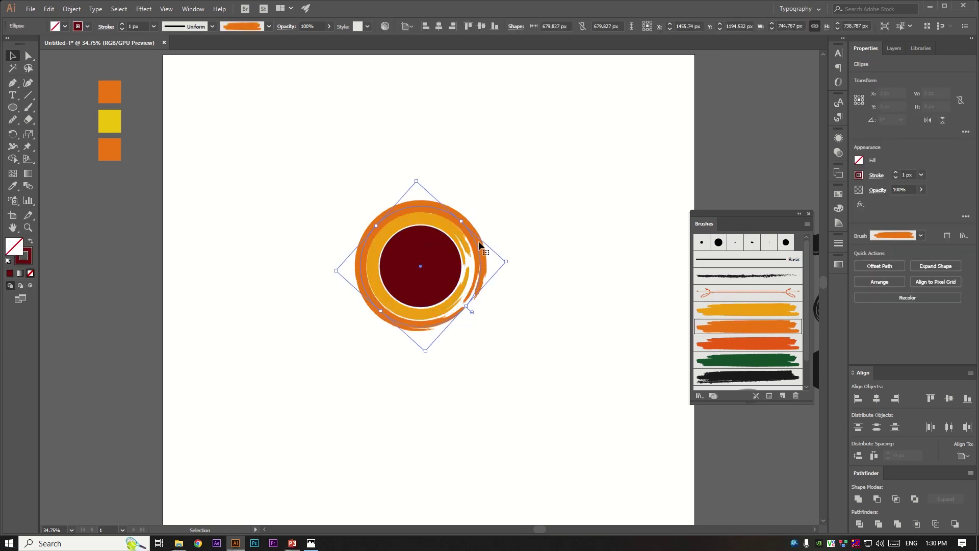
mouse_move(516, 262)
mouse_down()
mouse_move(492, 268)
mouse_move(503, 219)
mouse_up()
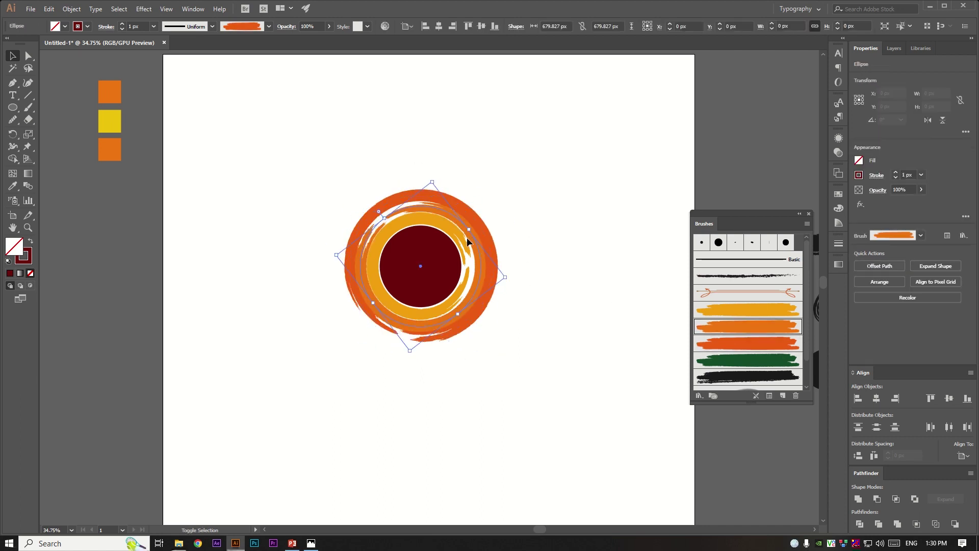
click(525, 230)
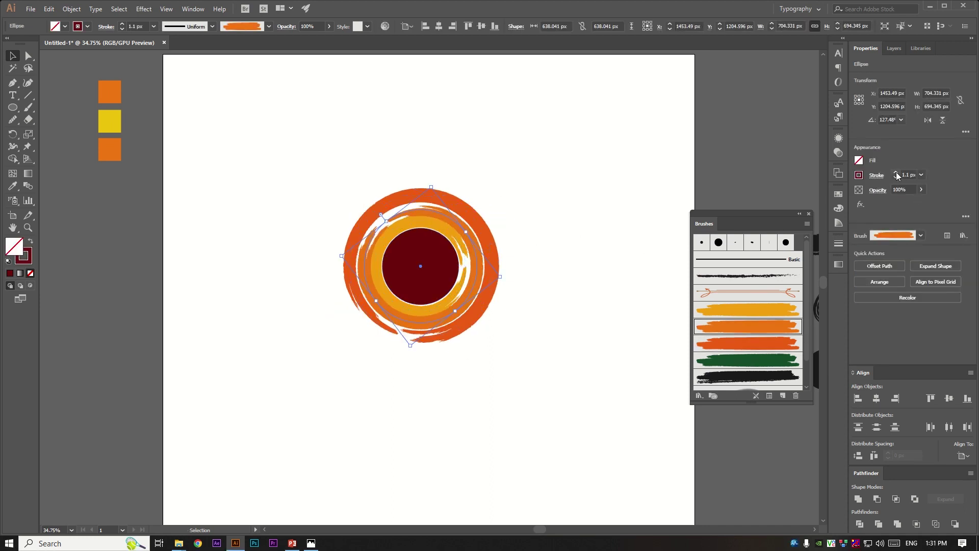
Shrink the inner yellow ring slightly.
click(458, 233)
mouse_move(459, 229)
mouse_down()
mouse_move(460, 220)
mouse_move(460, 229)
mouse_up()
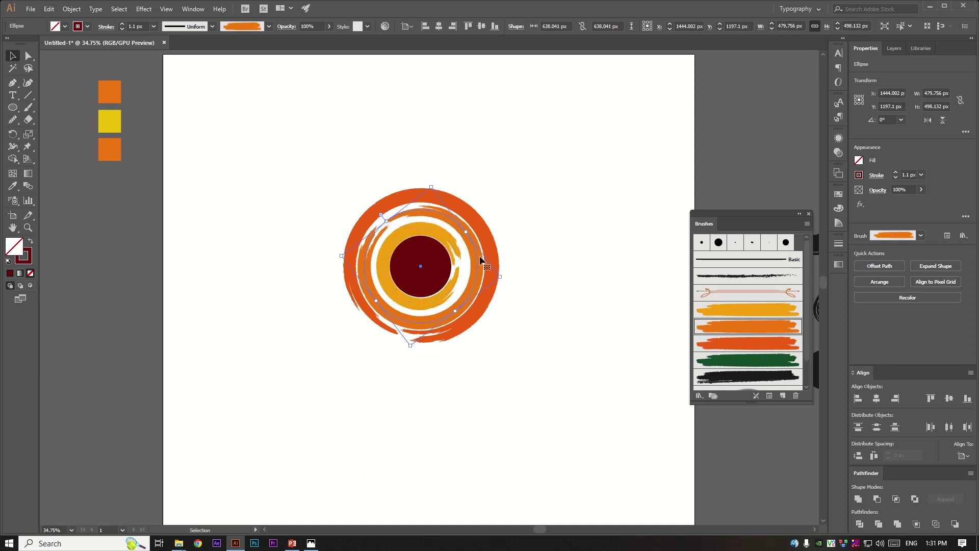
drag(481, 263, 499, 199)
click(516, 253)
Add a copy of the outer ring enlarged to 913 px with the green brush.
click(414, 198)
scroll(512, 222, up, 1)
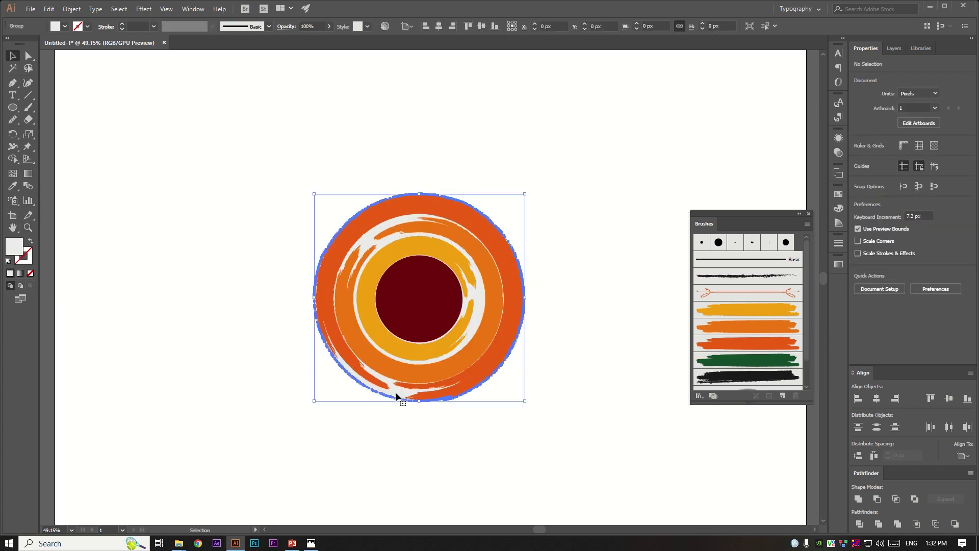
drag(551, 230, 566, 222)
click(748, 360)
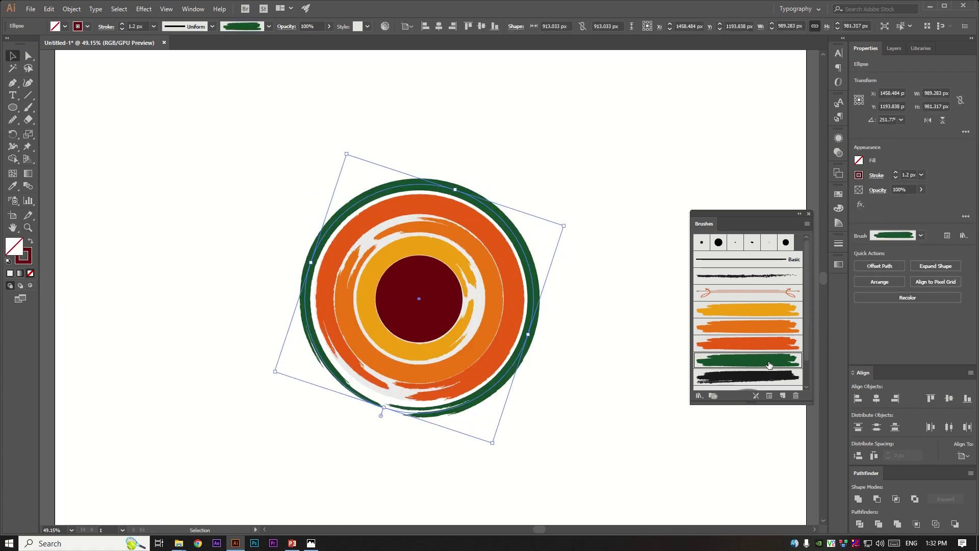
Shrink the grey circle and move it to the top of the rings.
key(ctrl+shift+a)
click(391, 390)
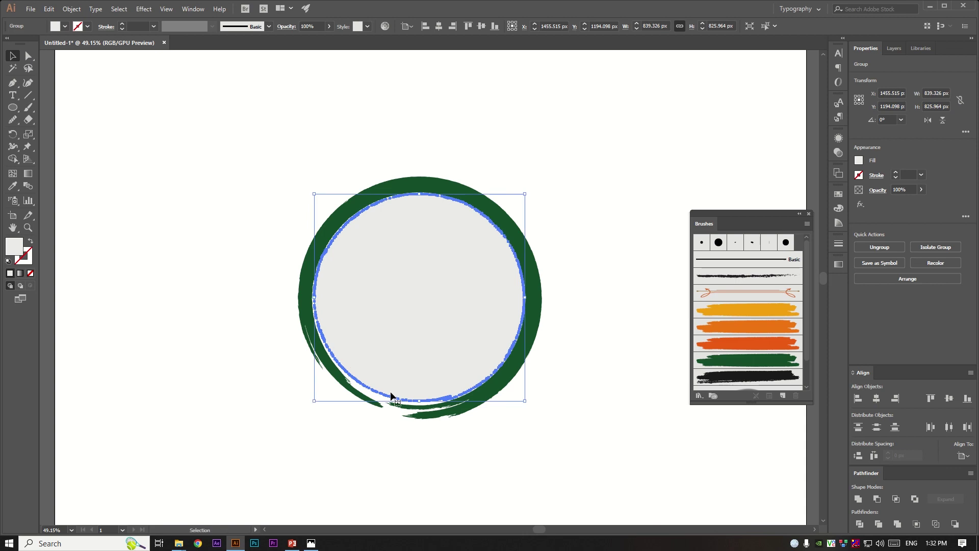
drag(524, 194, 446, 216)
drag(422, 308, 423, 189)
Fill the small circle with the orange swatch colour and shrink it.
key(z)
drag(357, 301, 309, 301)
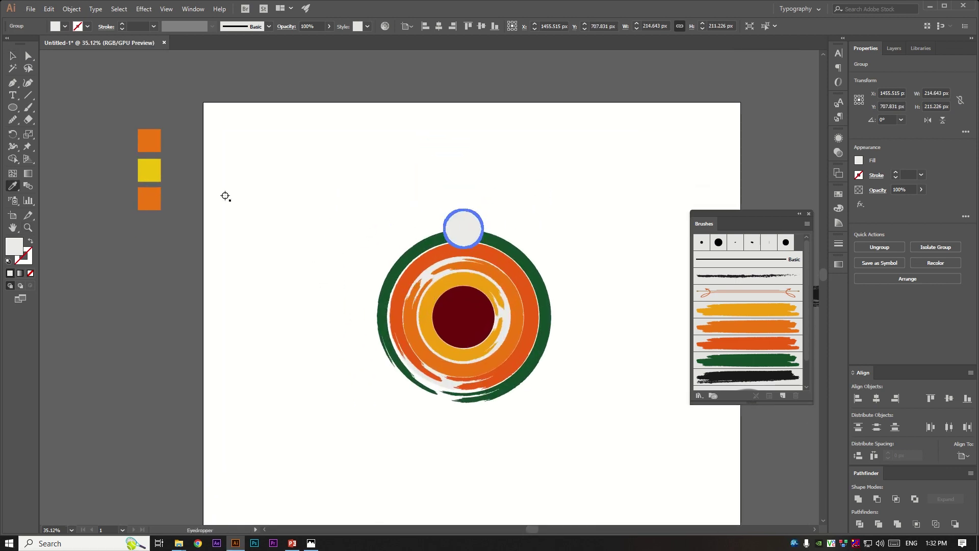
click(140, 137)
drag(479, 210, 472, 219)
scroll(472, 220, up, 5)
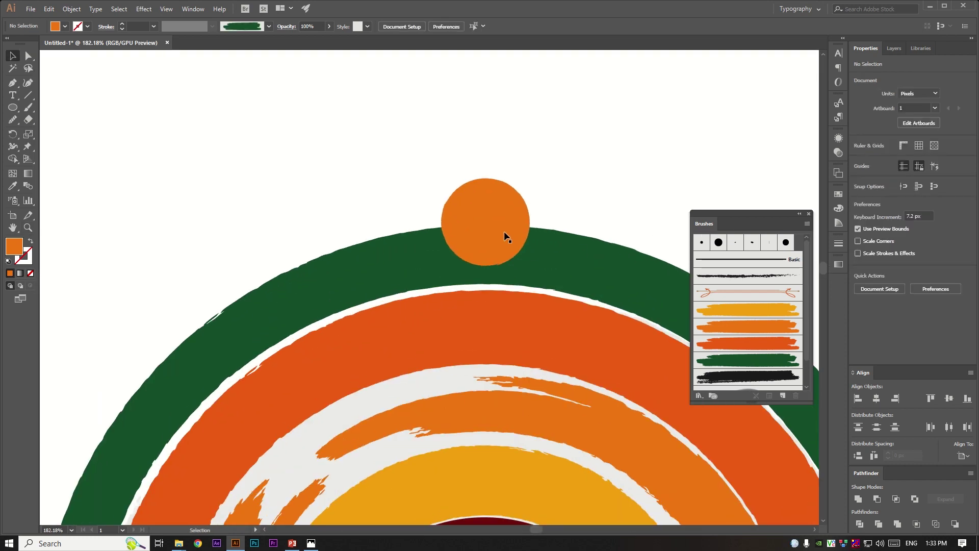
scroll(515, 176, down, 4)
Stack smaller yellow and orange circle copies in front to form the bead.
key(i)
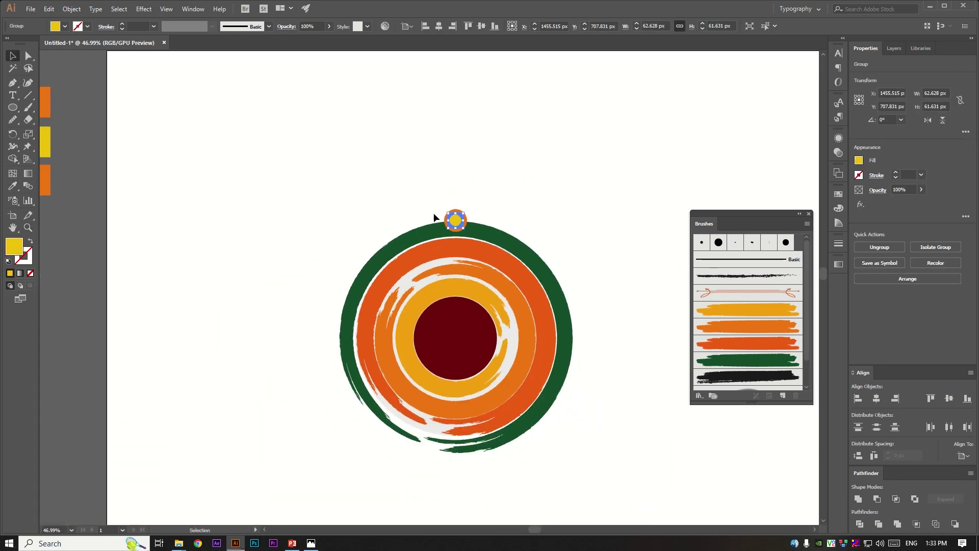
scroll(434, 217, up, 5)
key(a)
key(ctrl+z)
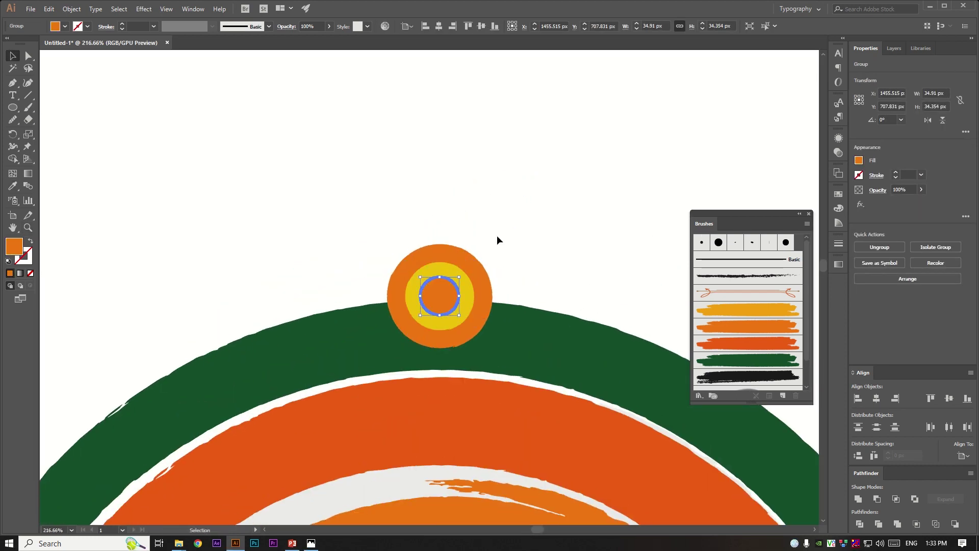
key(ctrl+z)
key(ctrl+z)
key(ctrl+z)
key(ctrl+z)
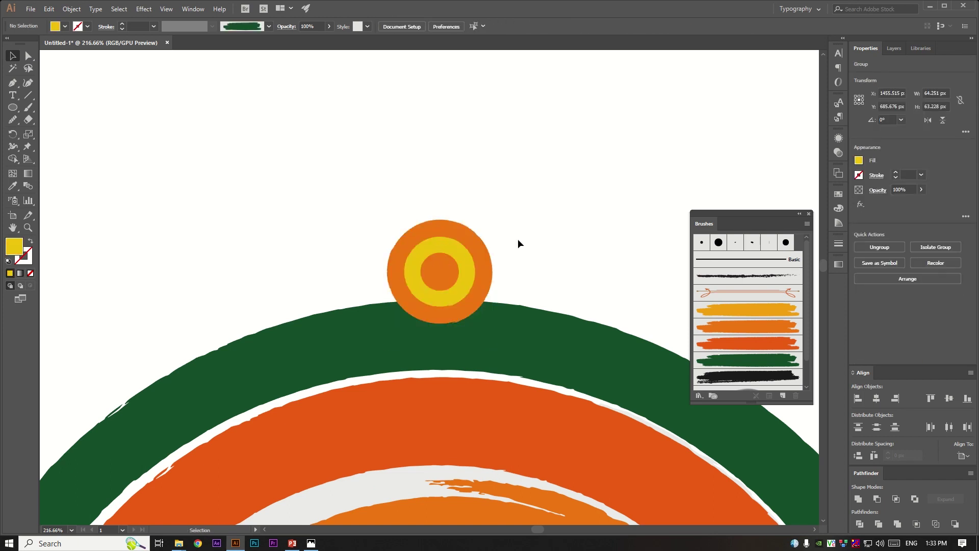
scroll(518, 239, down, 5)
key(ctrl+z)
scroll(430, 202, down, 2)
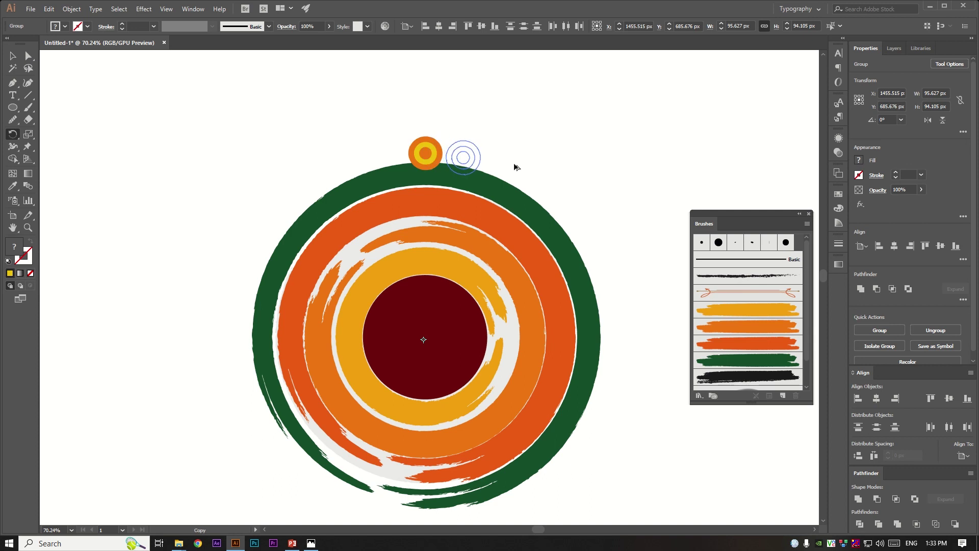
Repeat the rotated bead copy around the ring with Ctrl+D and nudge the top bead.
key(ctrl+d)
key(ctrl+d)
key(ctrl+d)
key(ctrl+d)
key(ctrl+d)
key(ctrl+d)
key(v)
click(405, 147)
drag(428, 154, 416, 153)
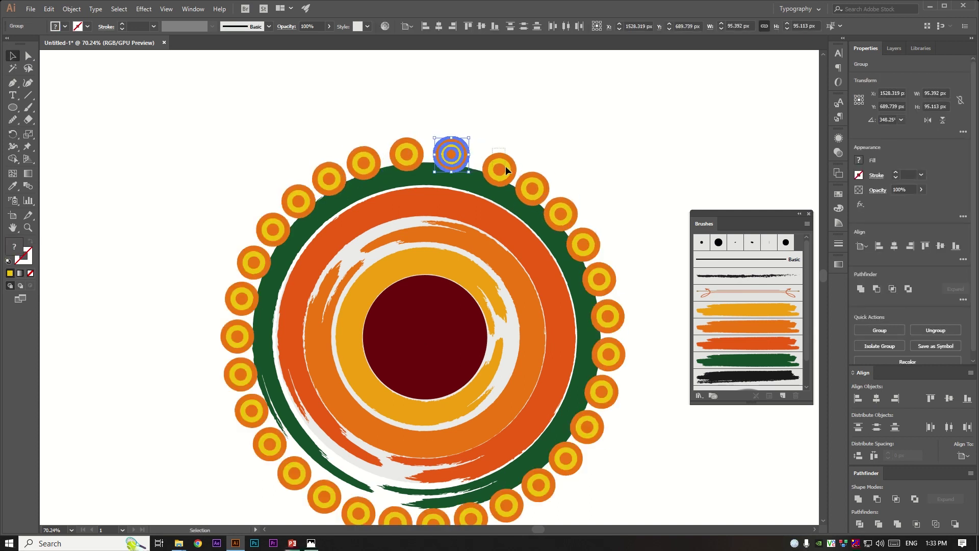
scroll(328, 164, down, 2)
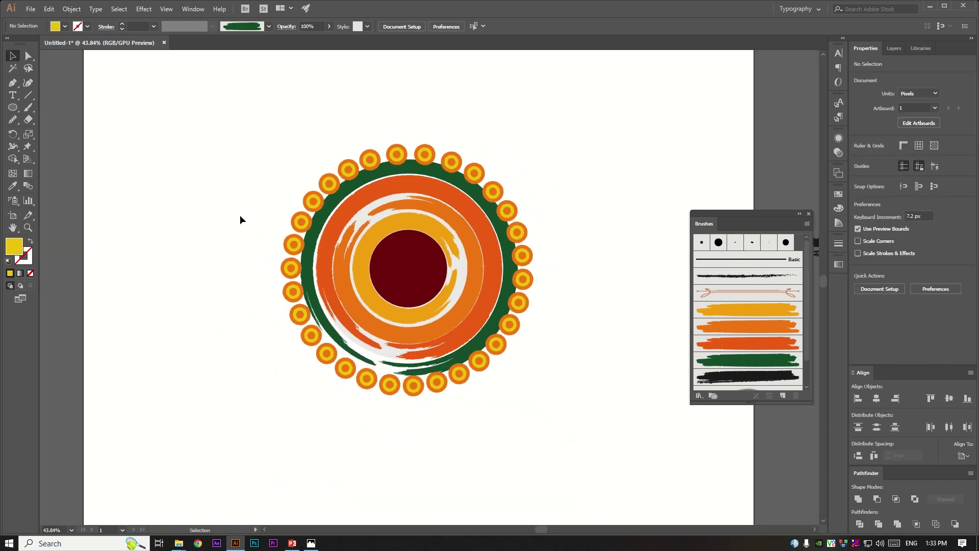
Select and group the whole target artwork.
key(ctrl+a)
key(/)
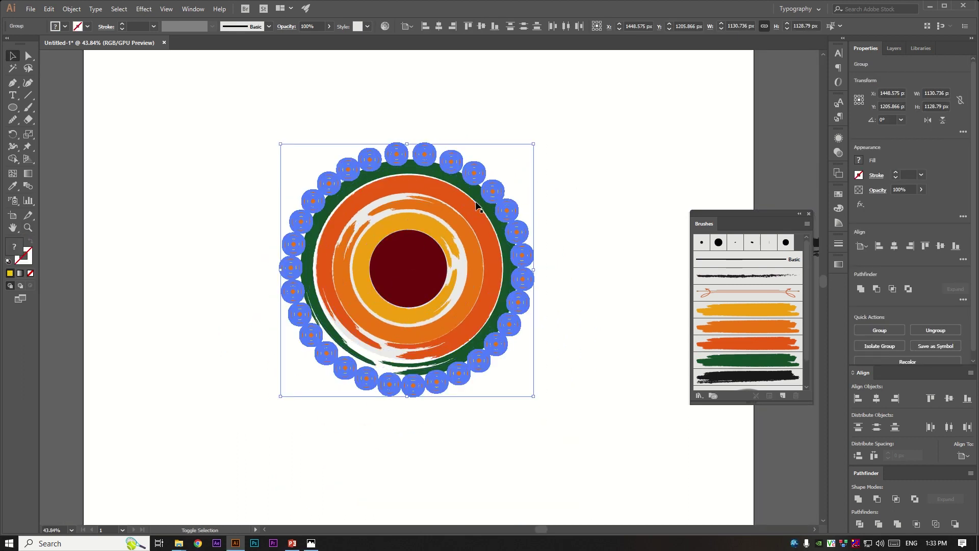
click(894, 246)
click(689, 206)
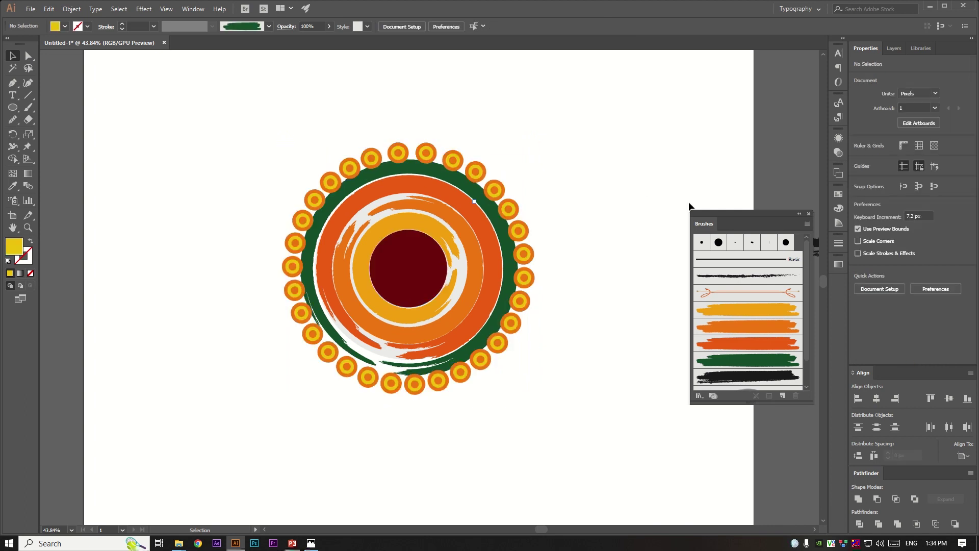
Rotate the green ring slightly.
click(472, 177)
click(562, 310)
click(506, 195)
drag(514, 164, 449, 321)
click(469, 382)
Expand the lettering design's appearance into plain paths.
key(ctrl+shift+a)
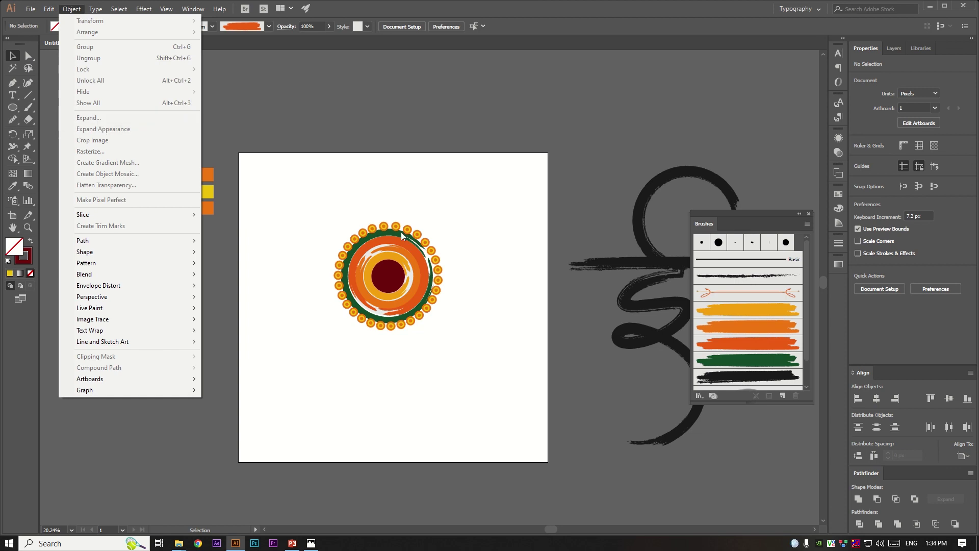
click(400, 232)
click(71, 9)
click(96, 129)
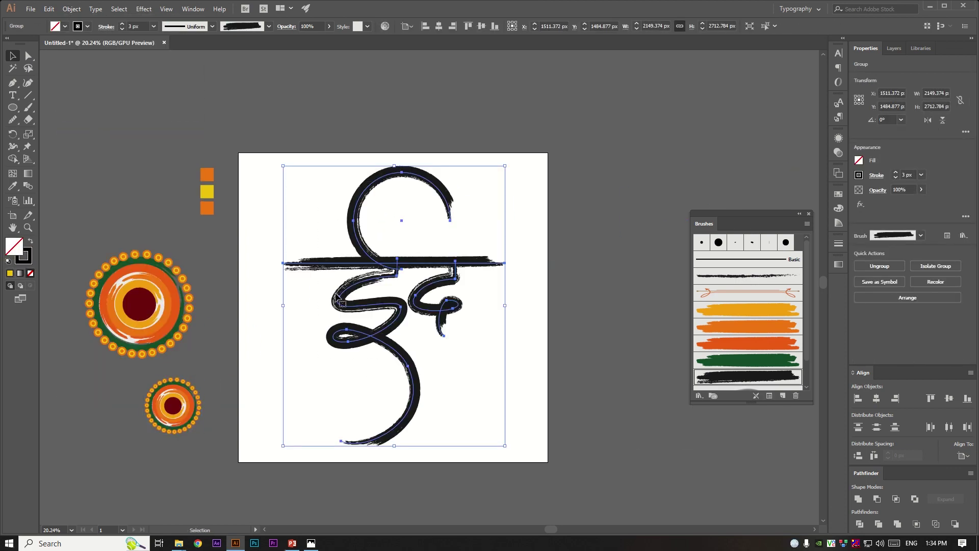
Place the small beaded target in the top loop and a copy in the lower curve.
drag(173, 405, 439, 182)
click(511, 218)
drag(406, 224, 363, 393)
click(528, 313)
drag(530, 123, 408, 399)
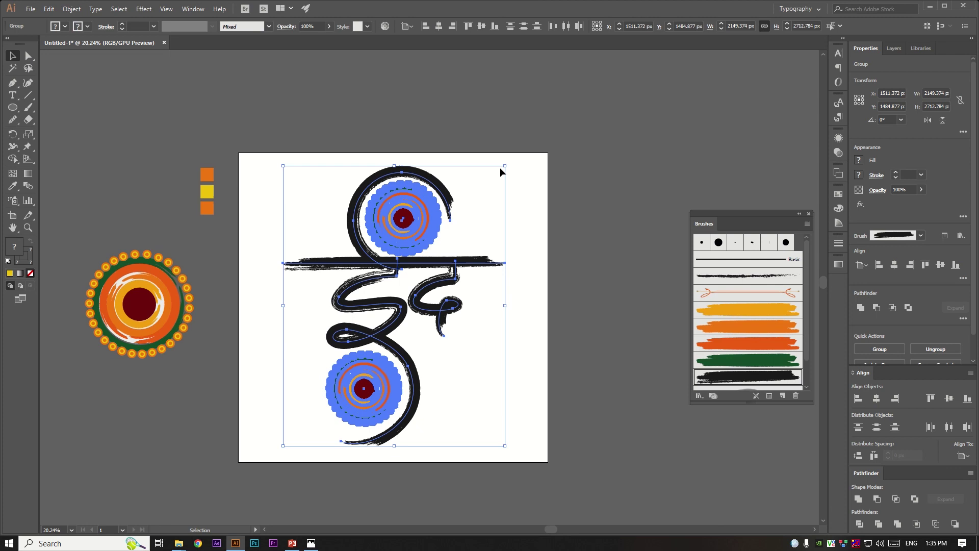
key(ctrl+shift+a)
key(z)
click(376, 301)
key(ctrl+0)
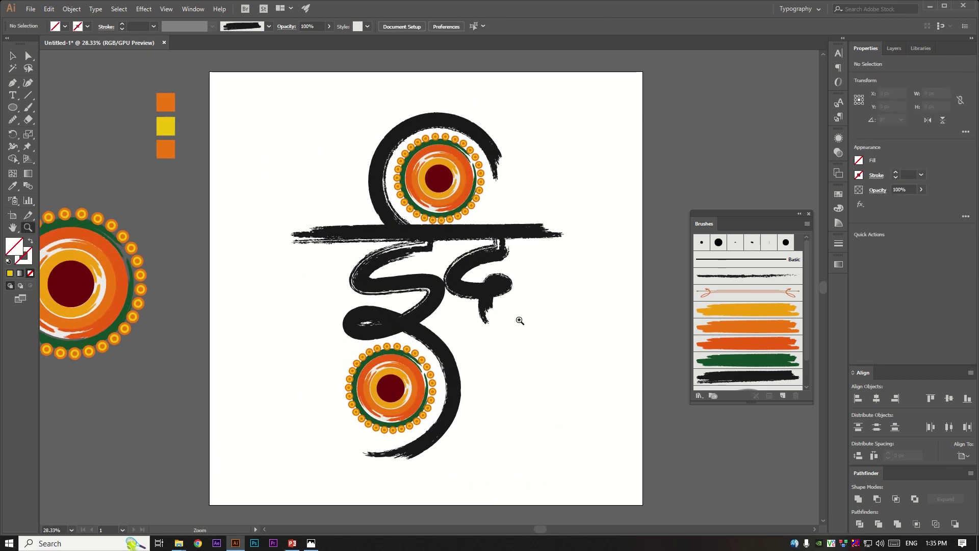
Copy the ring mandala to the crossbar's left end, and enlarge the bottom ring and shift it right.
key(v)
mouse_move(485, 140)
mouse_down()
mouse_move(386, 189)
mouse_move(357, 225)
mouse_move(518, 235)
mouse_move(477, 217)
mouse_up()
click(439, 179)
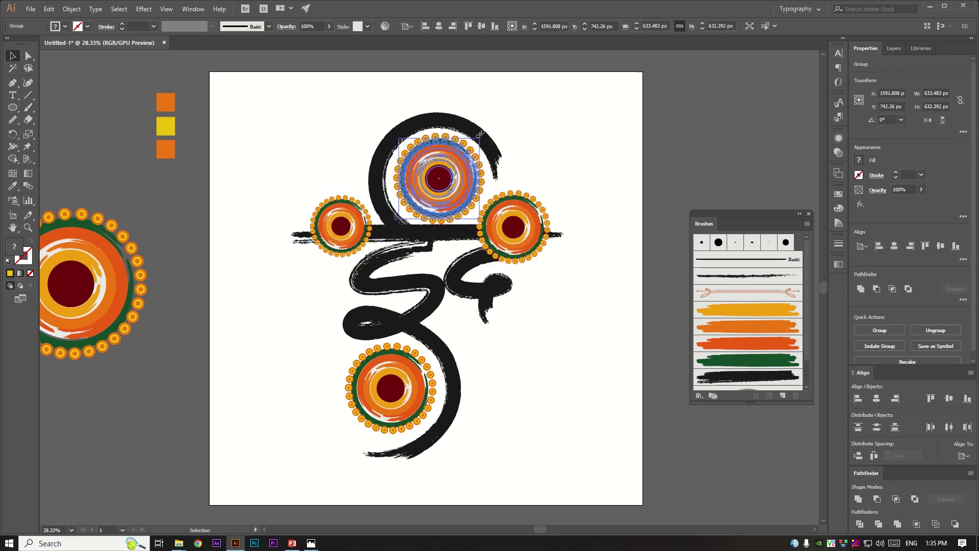
click(541, 318)
drag(421, 400, 468, 375)
drag(516, 350, 529, 340)
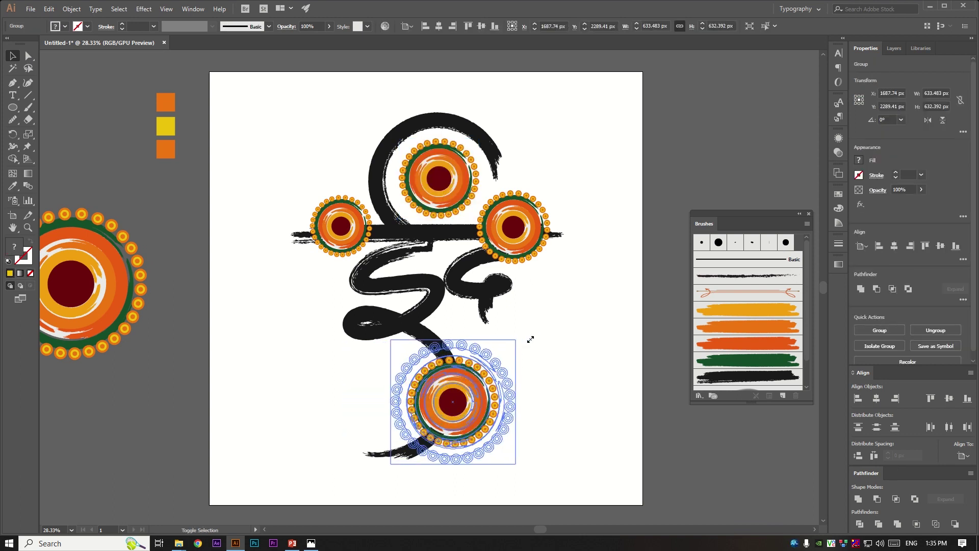
Send the bottom ring behind the black stroke and move the top ring out of the loop.
click(14, 108)
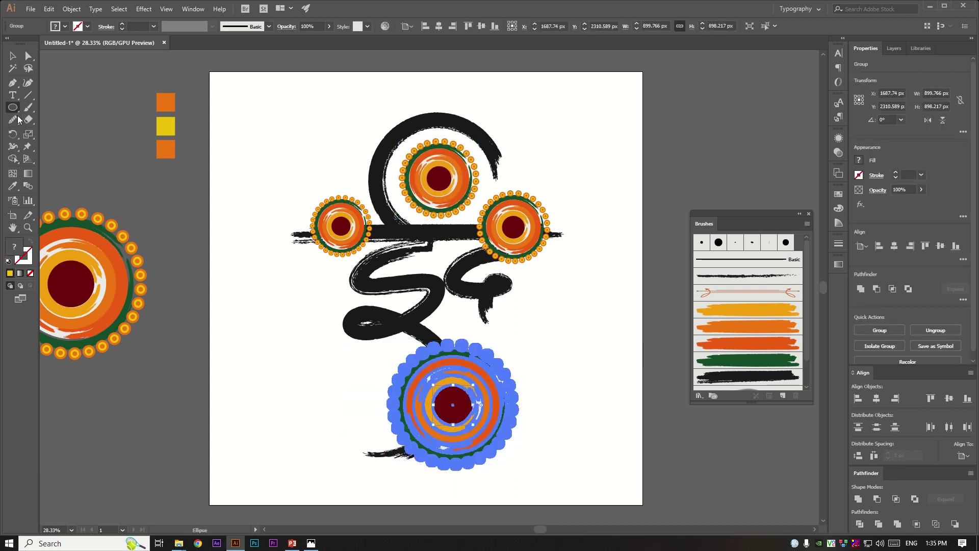
drag(452, 451, 452, 455)
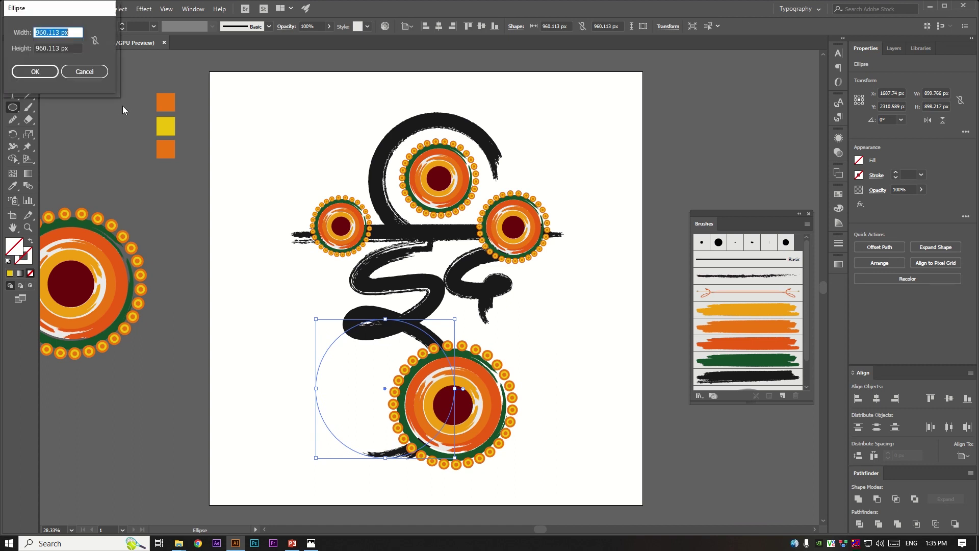
key(i)
key(v)
click(469, 421)
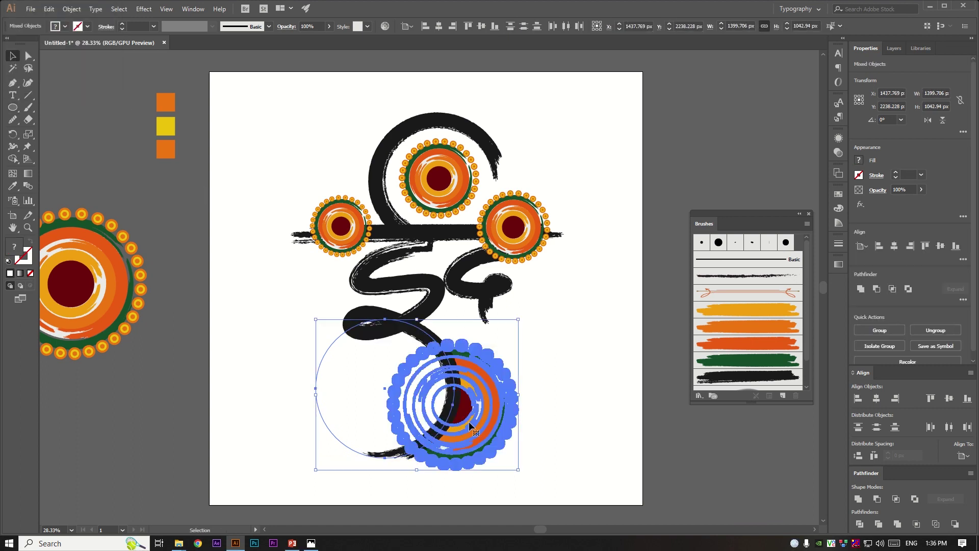
click(366, 409)
drag(422, 175, 452, 230)
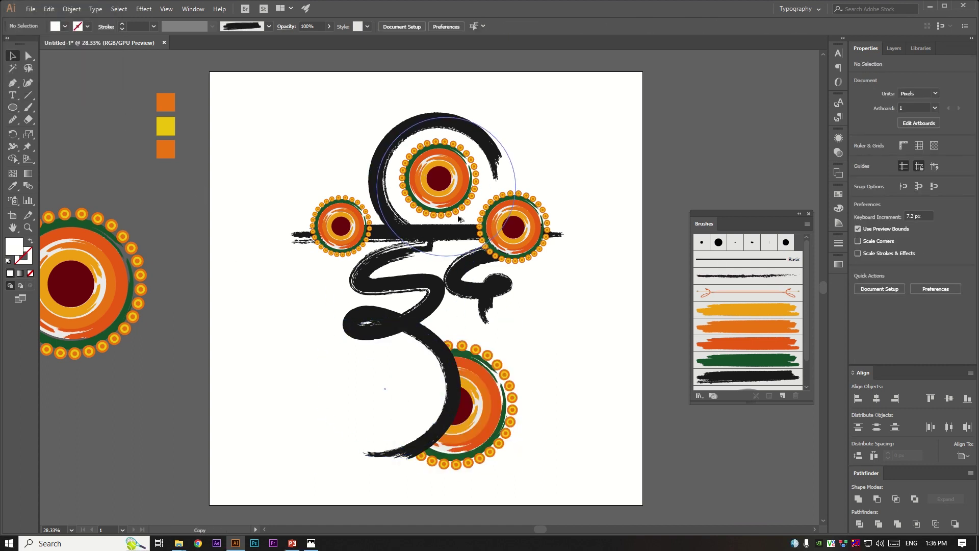
Move the top ring to the loop's upper left and enlarge it.
drag(477, 134, 431, 105)
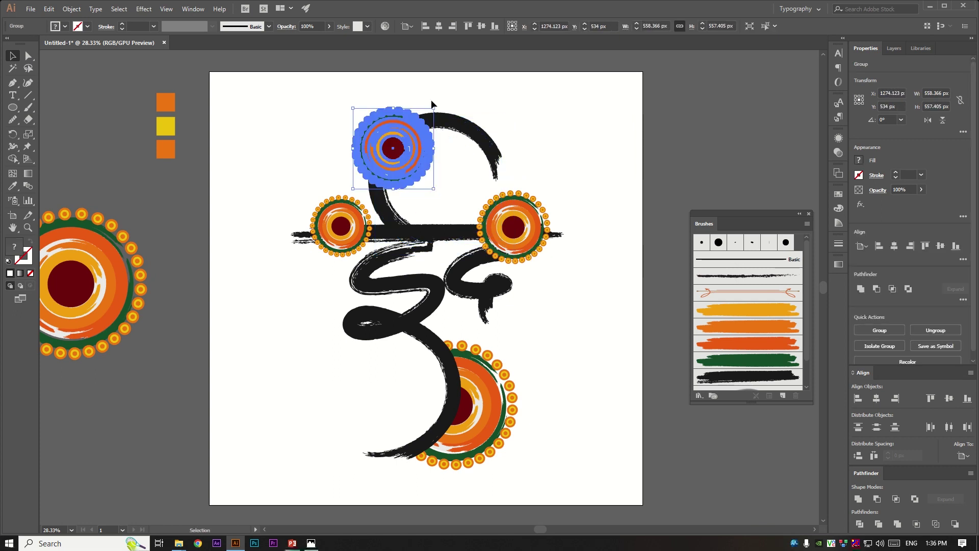
drag(353, 108, 333, 86)
click(281, 148)
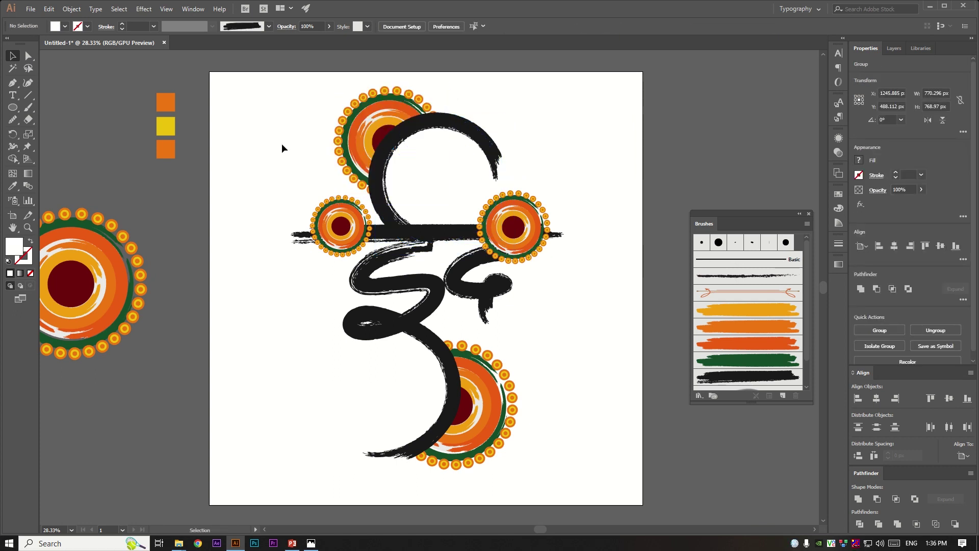
Hide the left crossbar ring's lower half behind a white rectangle.
click(339, 227)
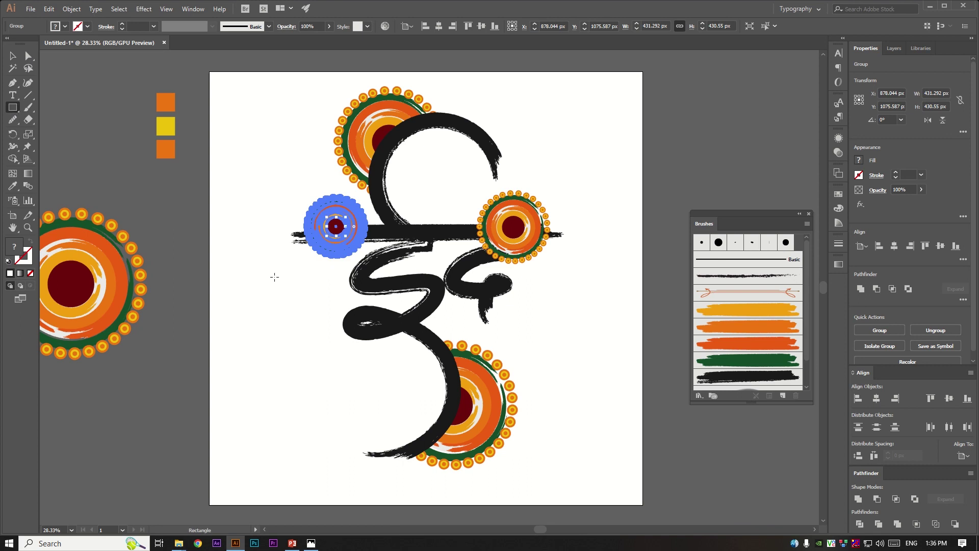
drag(258, 292, 411, 234)
key(v)
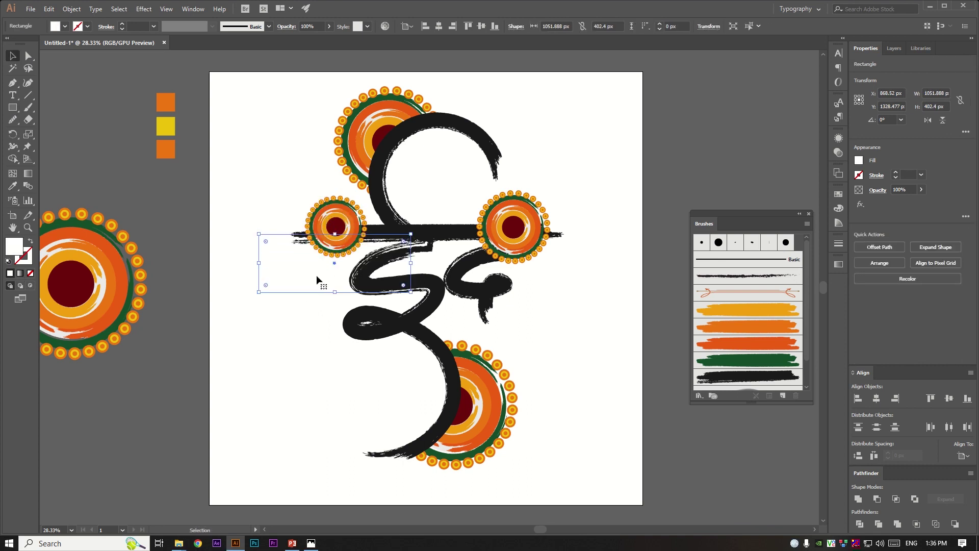
click(330, 213)
key(ctrl+shift+bracketleft)
click(252, 191)
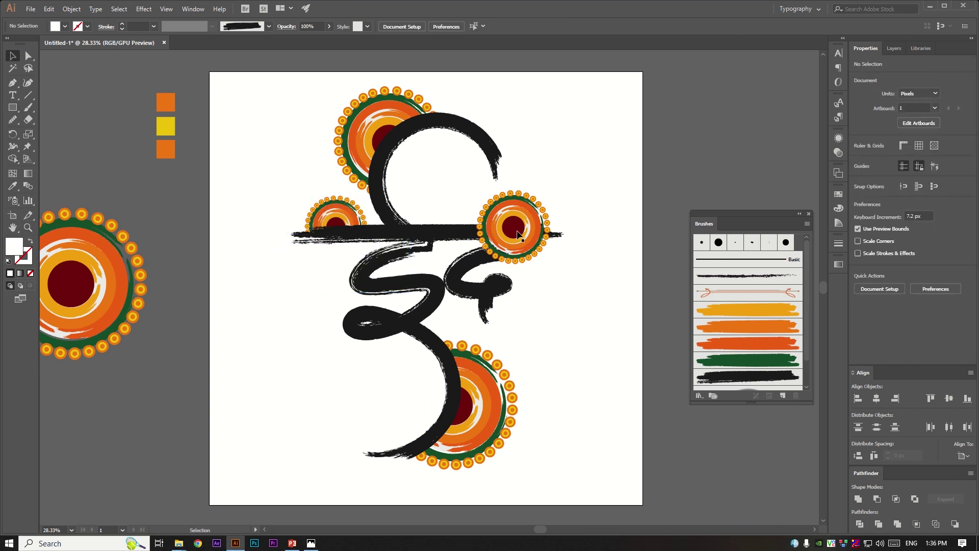
Extend the white rectangle over the right crossbar ring and send that ring behind it.
click(514, 224)
click(585, 277)
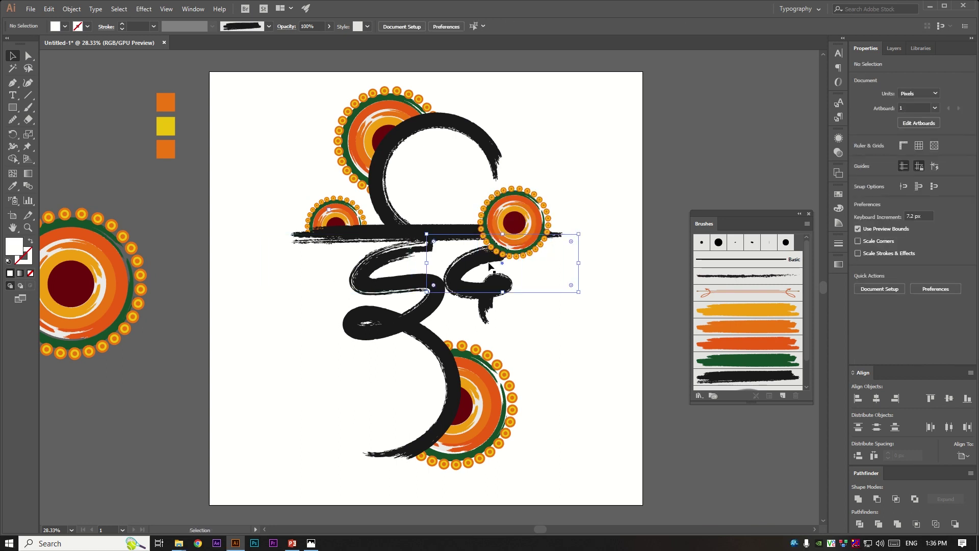
click(306, 255)
drag(360, 256, 580, 263)
click(514, 225)
key(ctrl+shift+bracketleft)
click(592, 190)
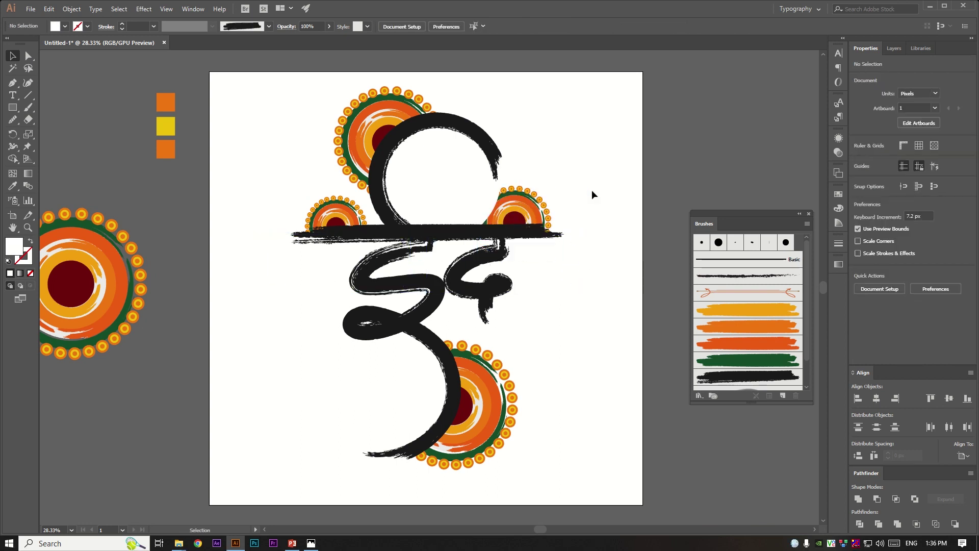
click(514, 220)
Send the upper-left ring behind the black arc.
click(444, 197)
click(354, 137)
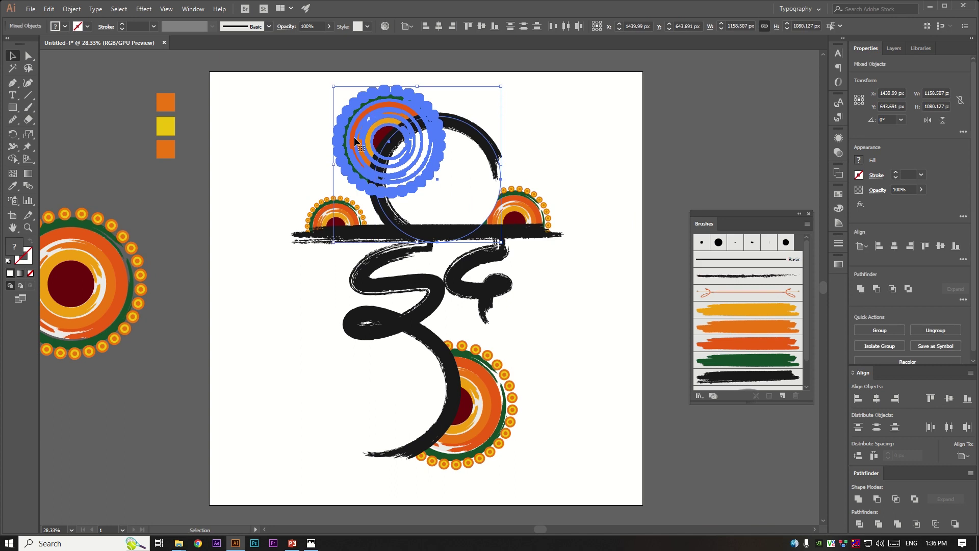
key(ctrl+shift+bracketleft)
click(248, 159)
key(z)
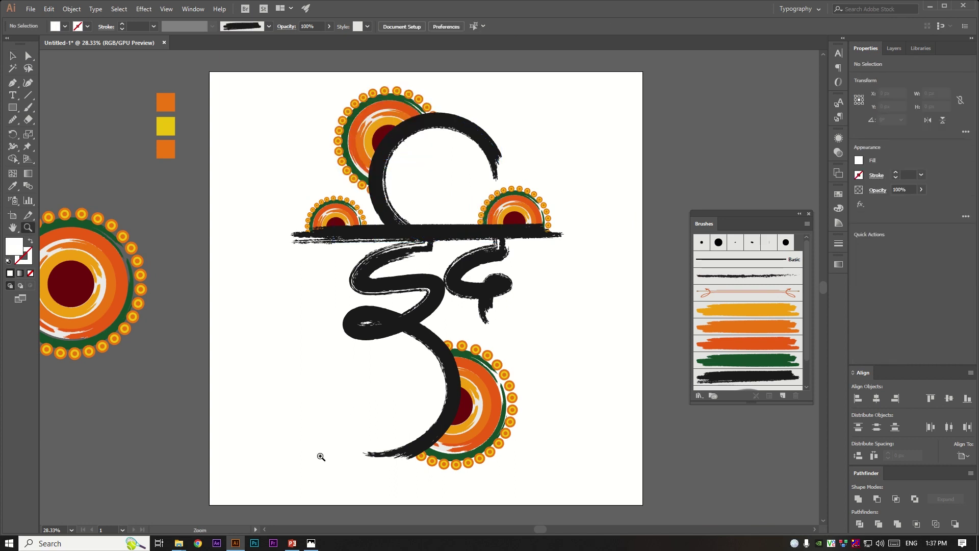
Start a text object by the lower curve and copy मुबारक typed with Hindi input in the browser.
key(t)
click(290, 356)
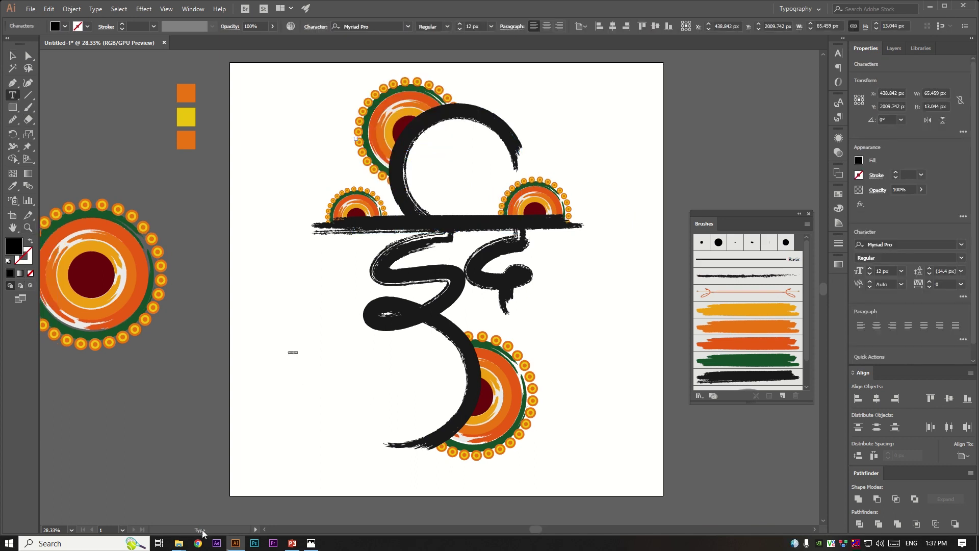
key(alt+Tab)
key(super+space)
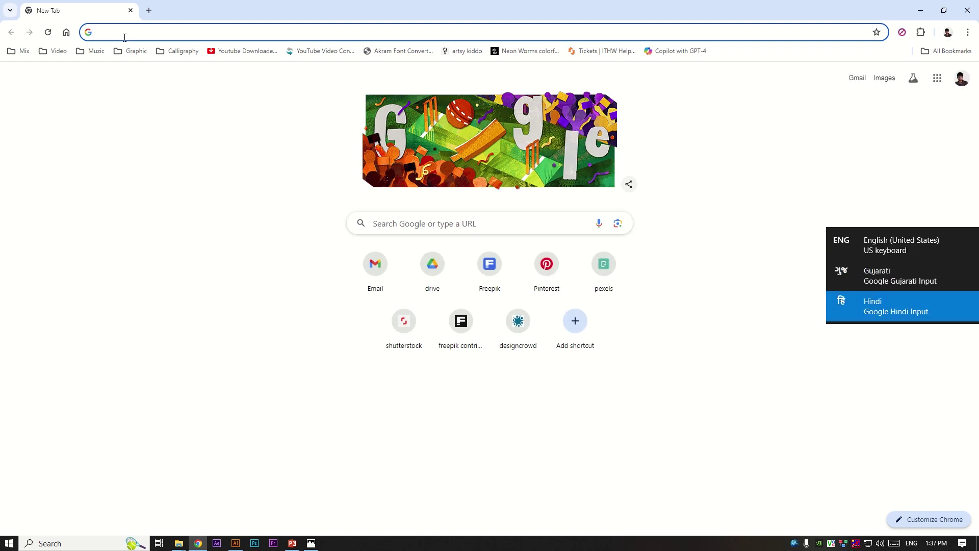
text(mubara)
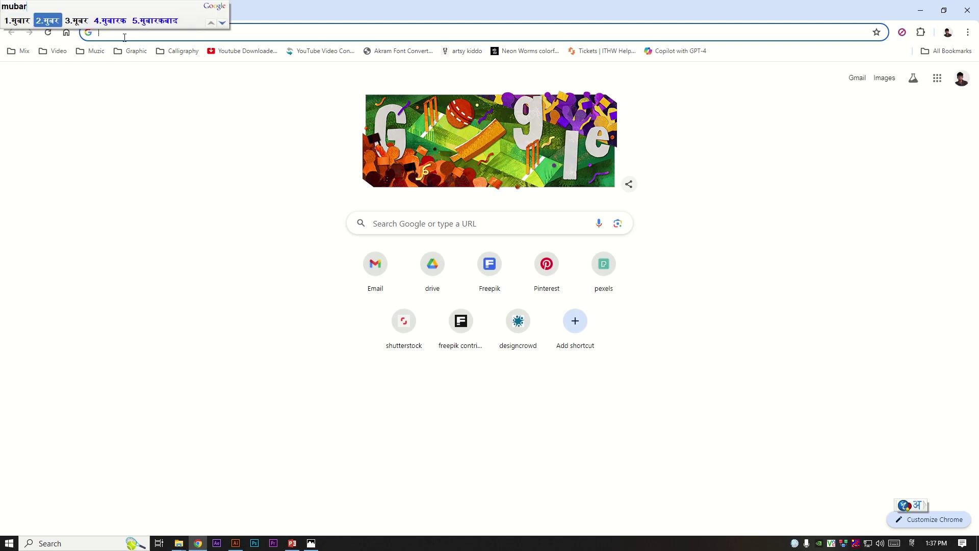
text(k)
key(space)
key(ctrl+a)
key(alt+Tab)
Paste मुबारक, enlarge it, and move it beside the bottom ring.
click(297, 348)
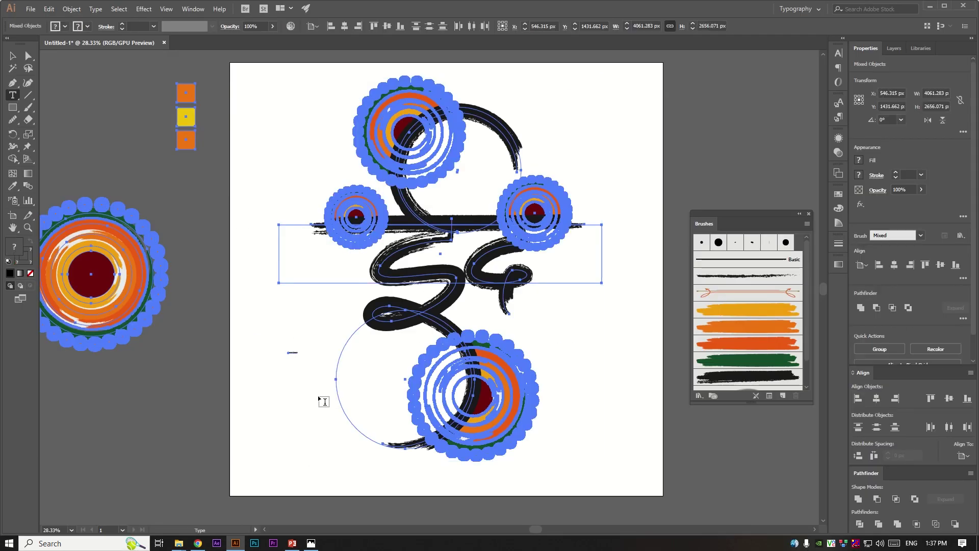
key(Escape)
drag(345, 377, 382, 351)
drag(316, 377, 365, 372)
Set the word's font to Baloo 2 at the lighter SemiBold weight.
click(889, 245)
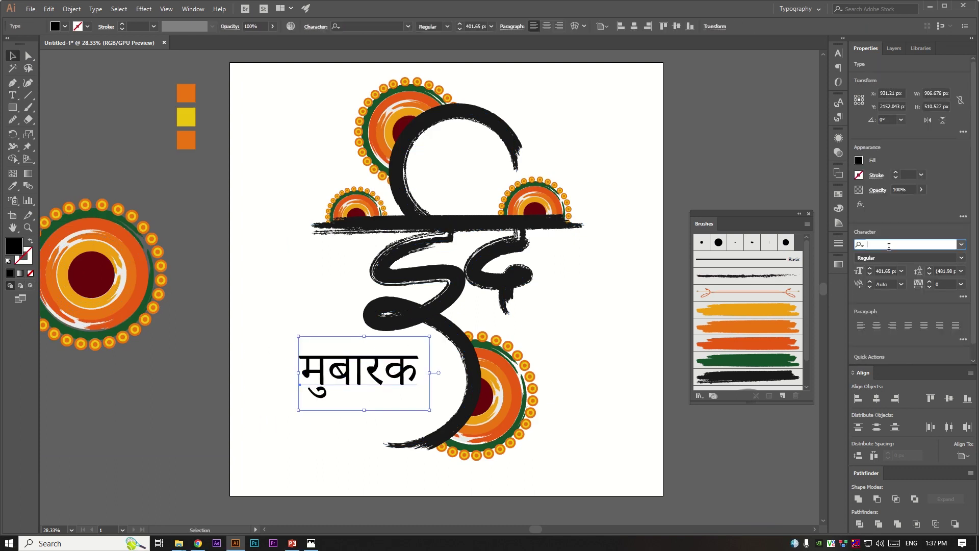
text(mu)
text(baloo)
click(793, 305)
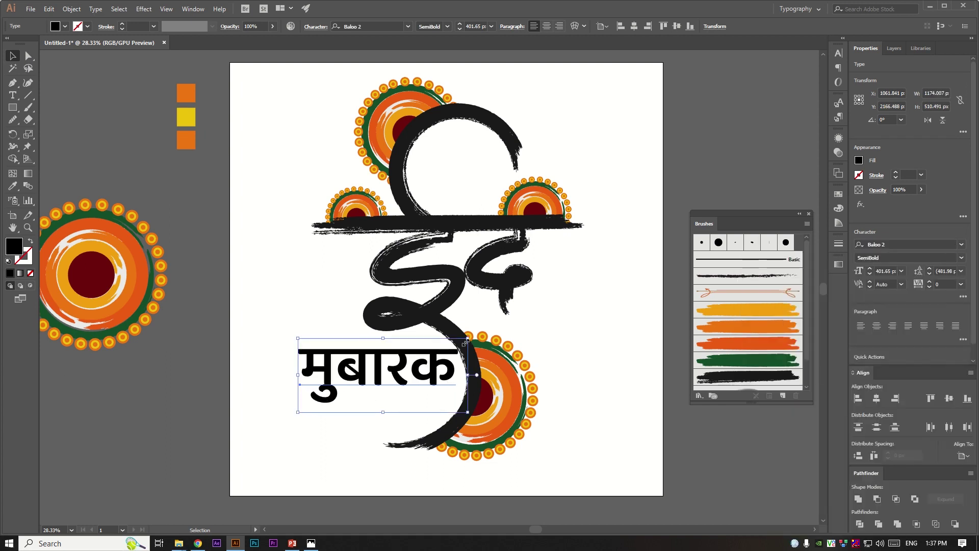
click(962, 258)
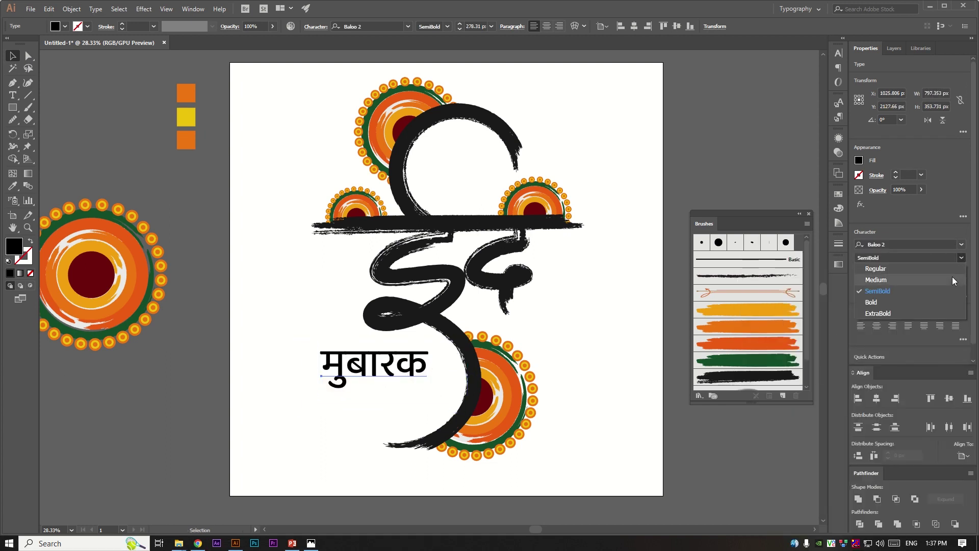